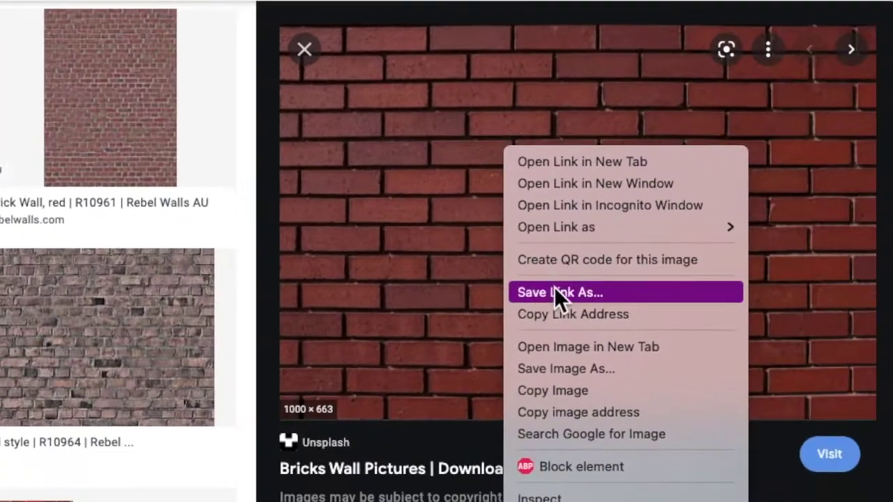
Save the red brick wall image from the Google results to the Pictures folder as brickwall in JPEG format
left_click(561, 373)
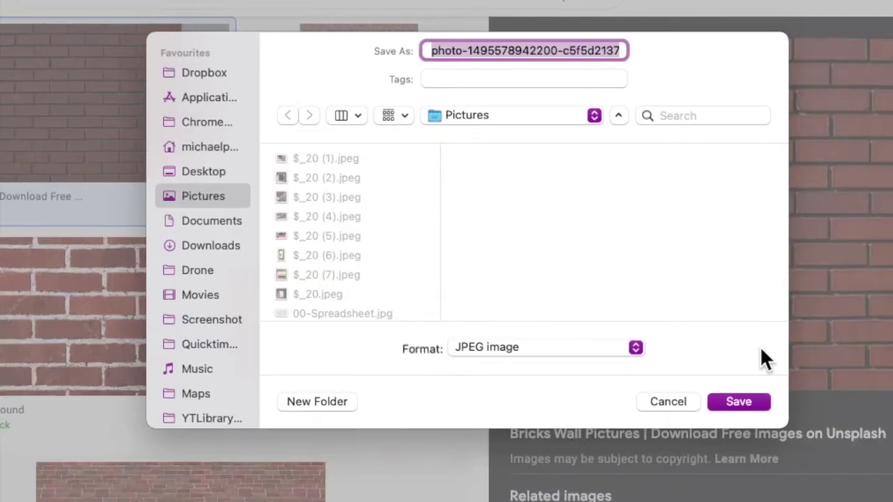
type("brickwall")
key("Return")
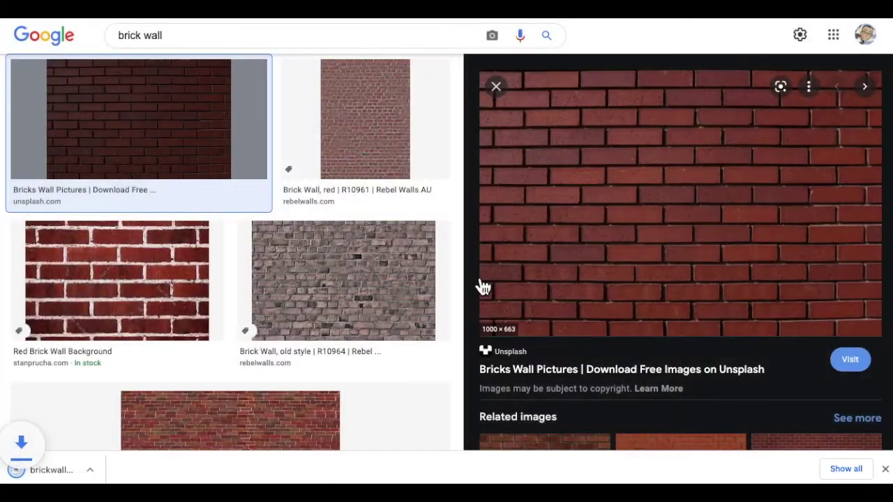
Switch to Photopea and open the downloaded brickwall.jpeg
key("ctrl+Tab")
left_click_drag(90, 473, 193, 241)
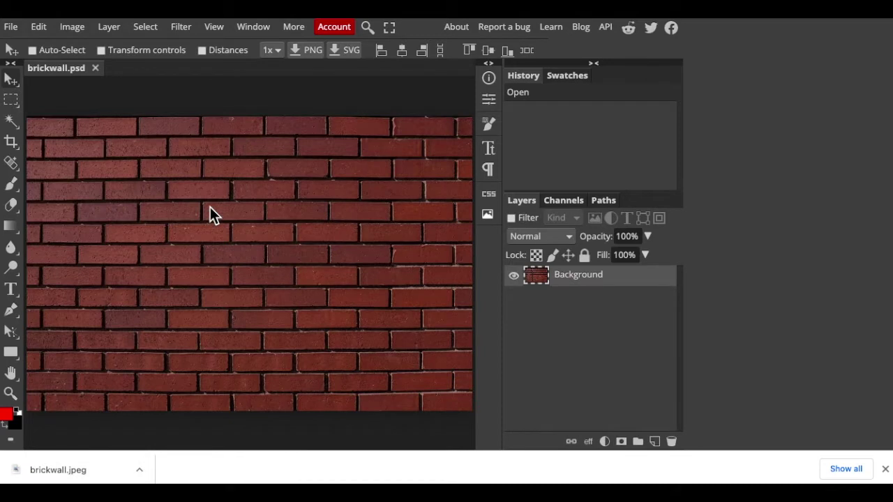
key("ctrl+minus")
Duplicate the Background layer and name the copy Displacement
right_click(578, 283)
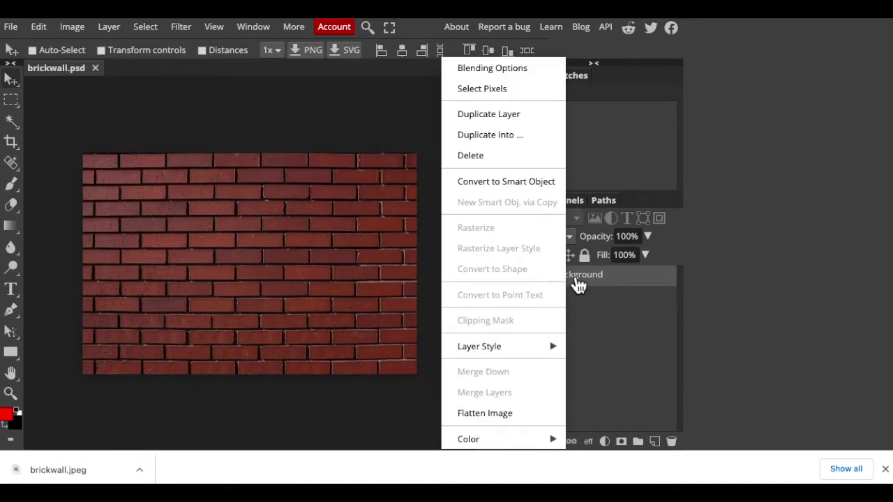
left_click(491, 114)
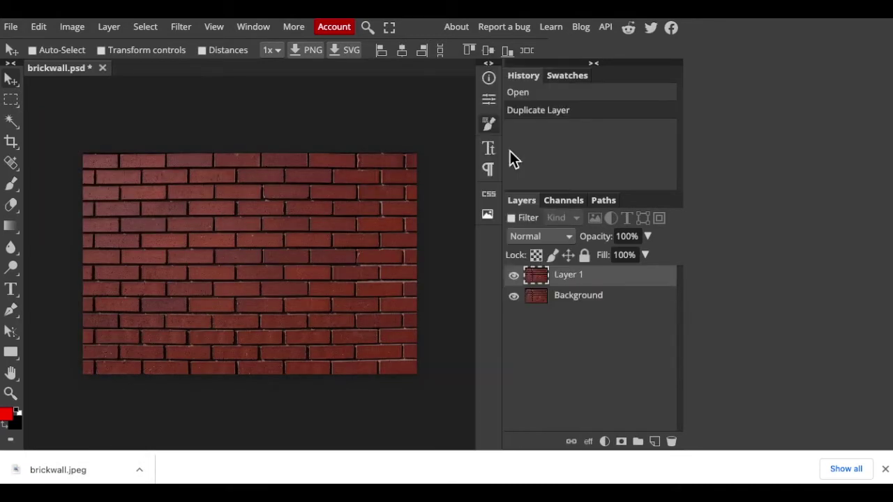
double_click(567, 276)
type("Displacement")
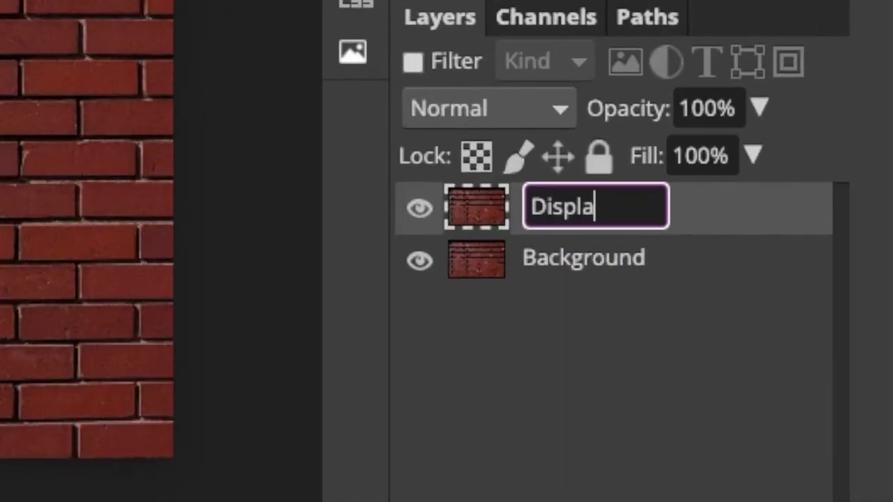
key("Return")
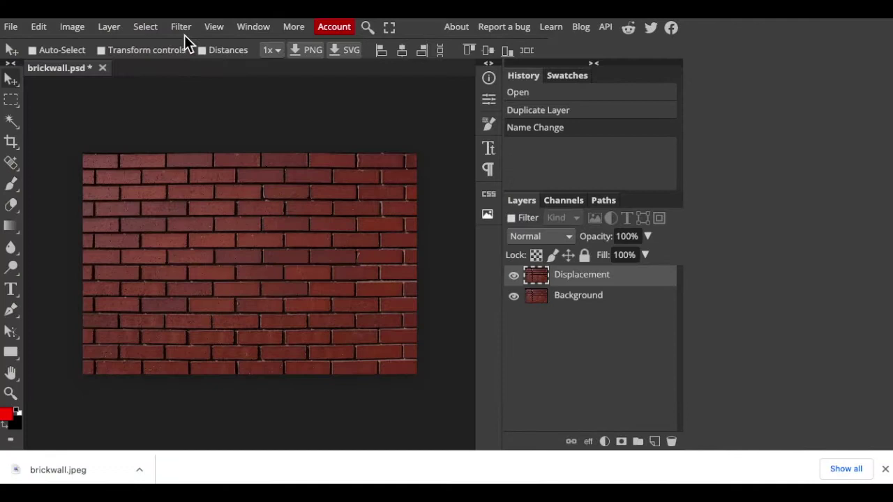
Apply a Gaussian Blur to the Displacement layer that slightly softens the bricks
left_click(183, 27)
mouse_move(248, 164)
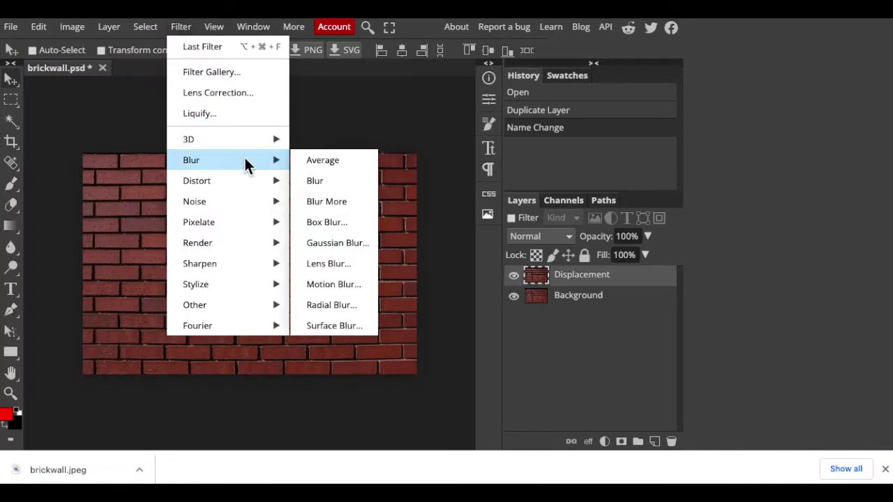
left_click(344, 246)
left_click_drag(159, 173, 162, 200)
left_click(454, 140)
key("BackSpace")
type("0")
left_click(676, 143)
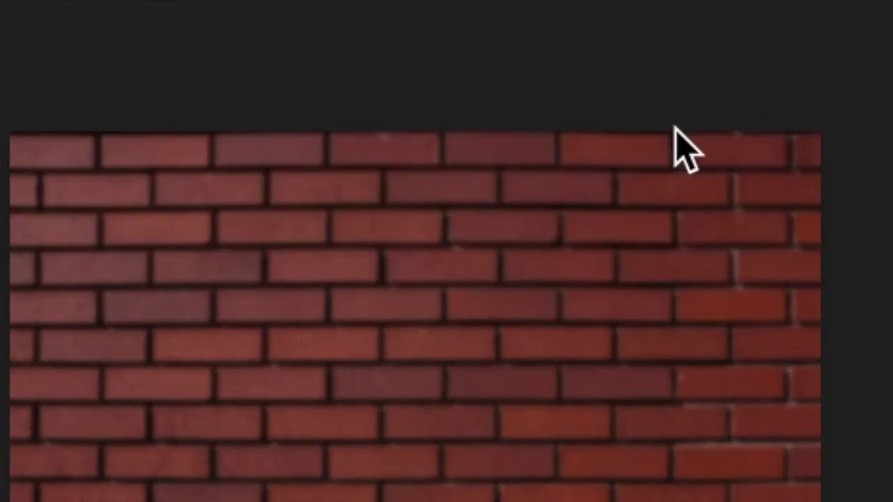
Desaturate the Displacement layer and set its Levels input to black 21 and white 115
key("ctrl+shift+u")
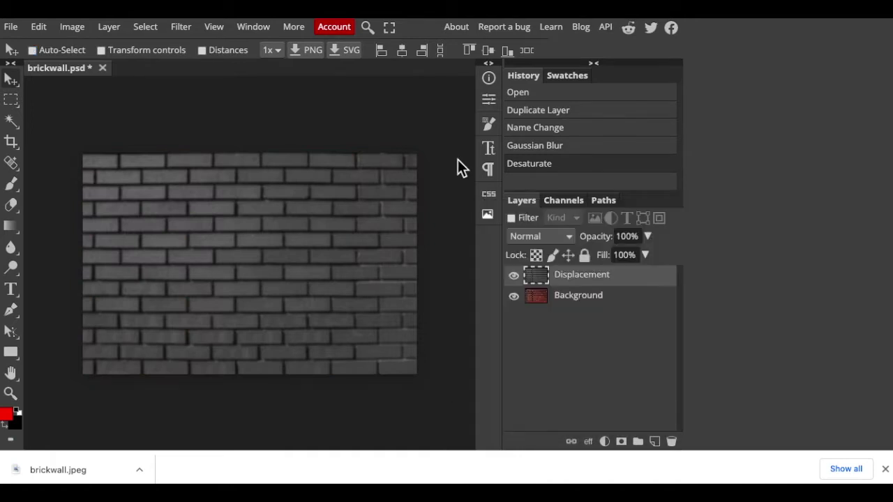
key("ctrl+l")
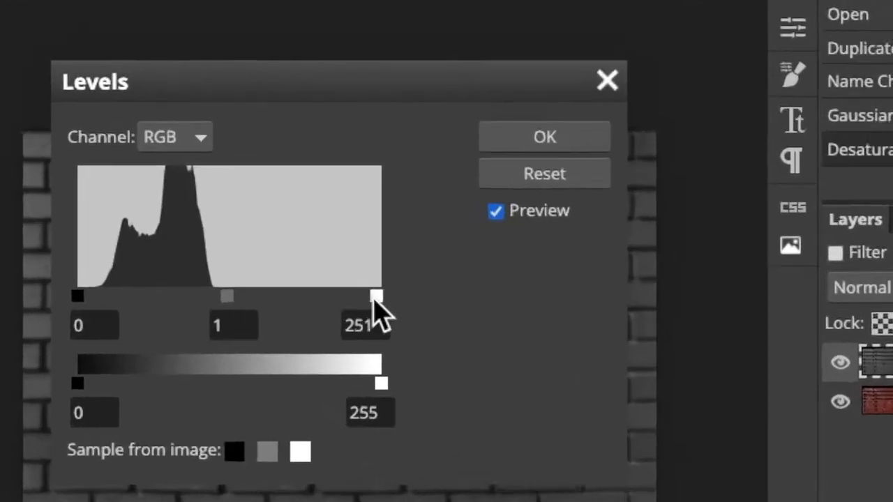
left_click_drag(272, 241, 236, 242)
left_click_drag(399, 359, 251, 356)
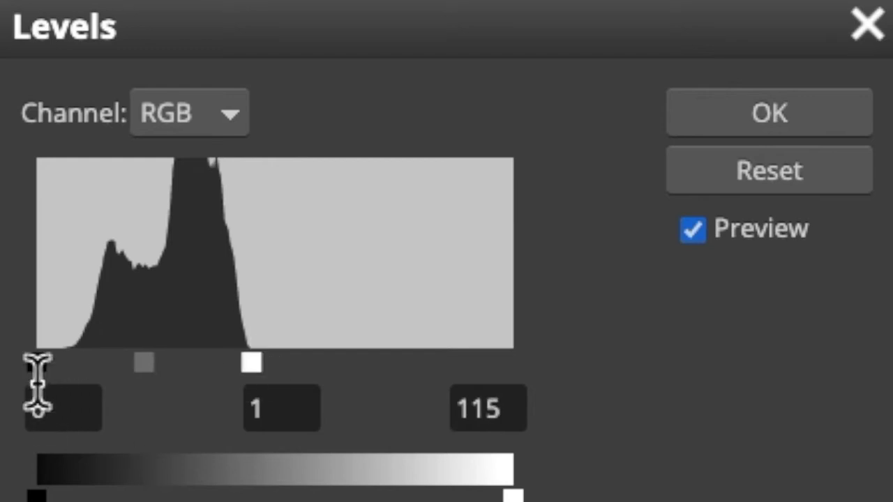
left_click_drag(35, 356, 75, 346)
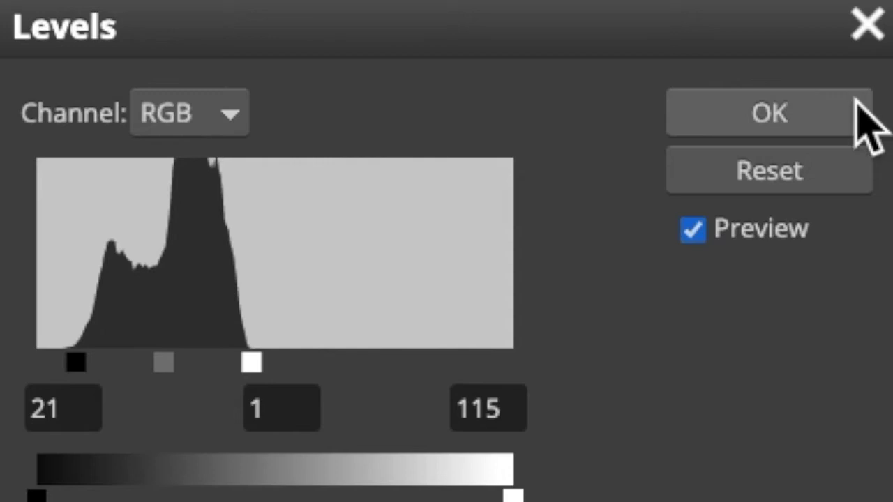
left_click(846, 133)
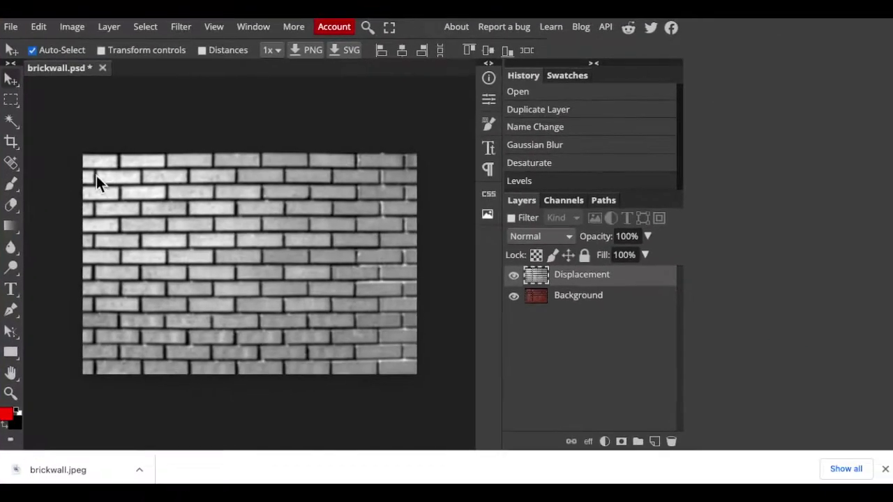
Save the displacement map as a PSD renamed displacement.psd in Downloads, and close the brickwall document
left_click(11, 28)
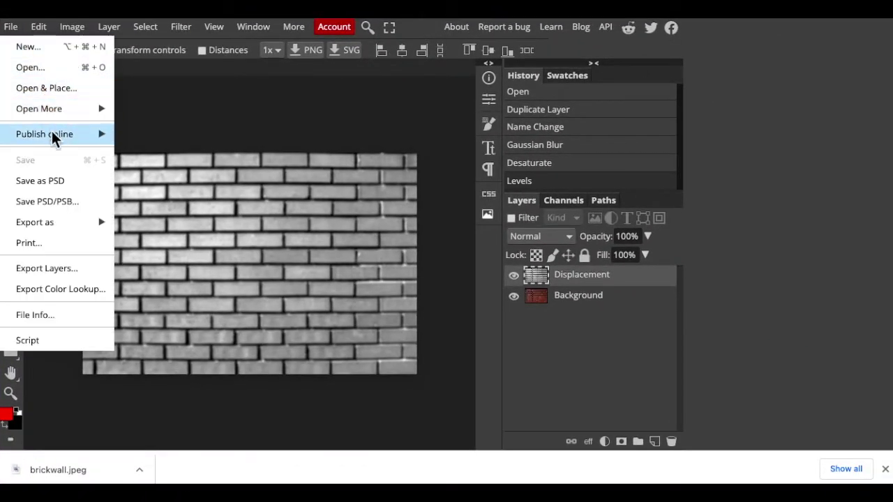
left_click(64, 181)
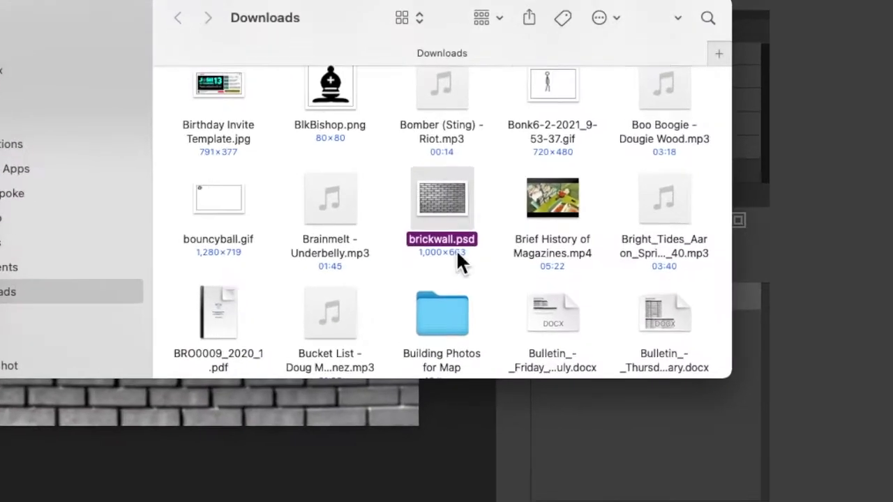
left_click(456, 244)
type("displacement")
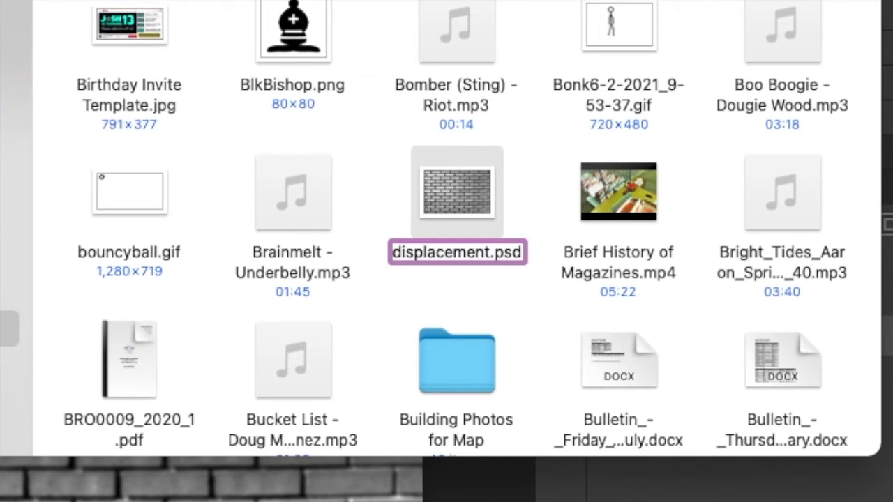
key("Return")
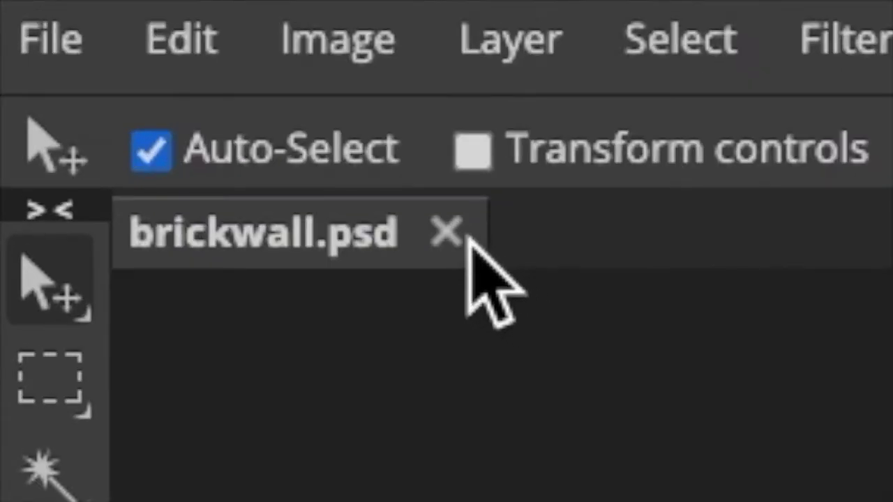
left_click(447, 232)
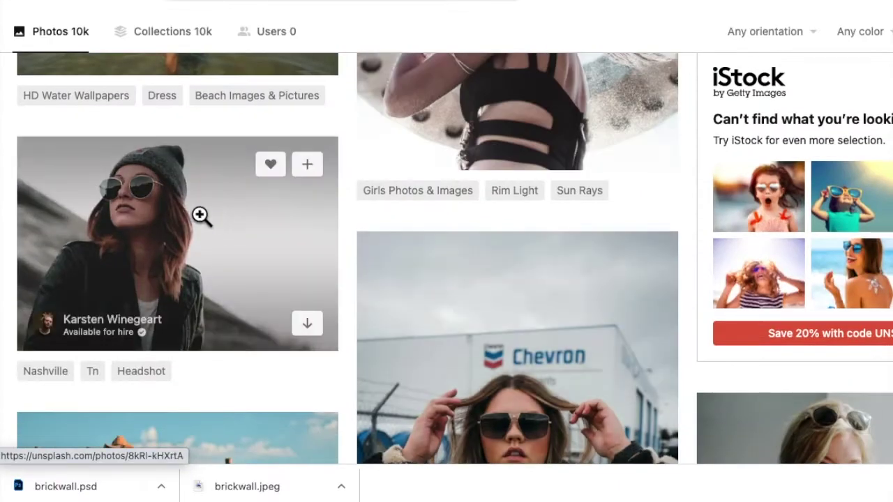
Save the Unsplash photo of the woman in a beanie and sunglasses as girlsunnies, and open it in Photopea
left_click(200, 215)
left_click(433, 183)
right_click(366, 216)
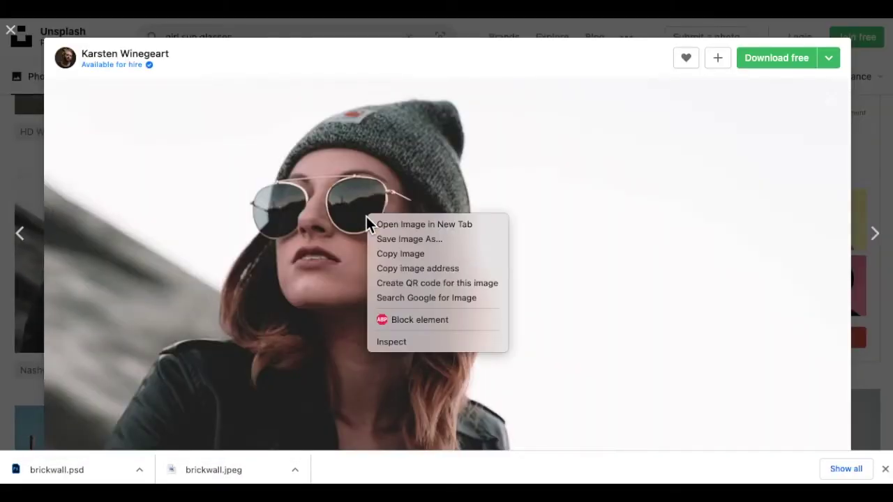
left_click(418, 237)
type("girlsunnies")
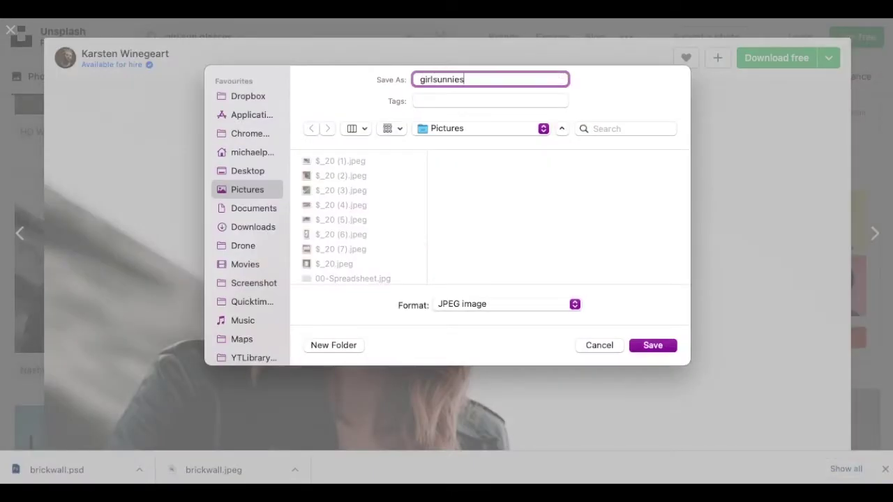
left_click(668, 346)
left_click(669, 337)
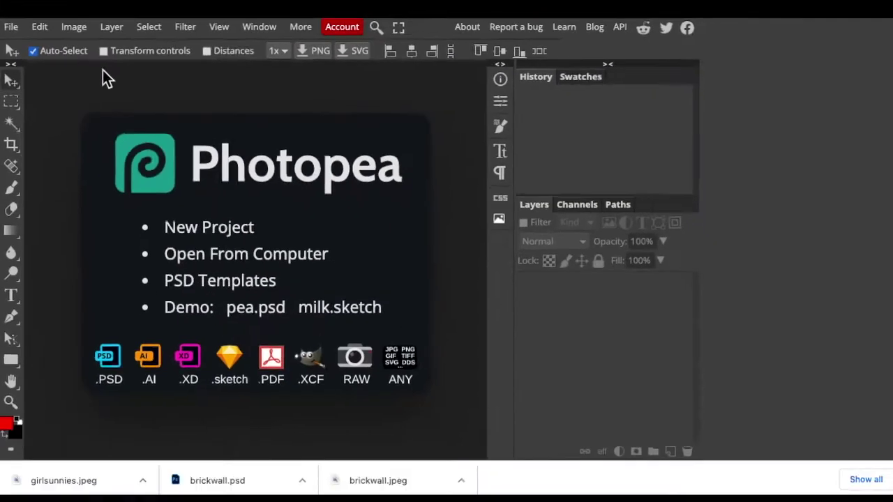
left_click_drag(80, 480, 204, 249)
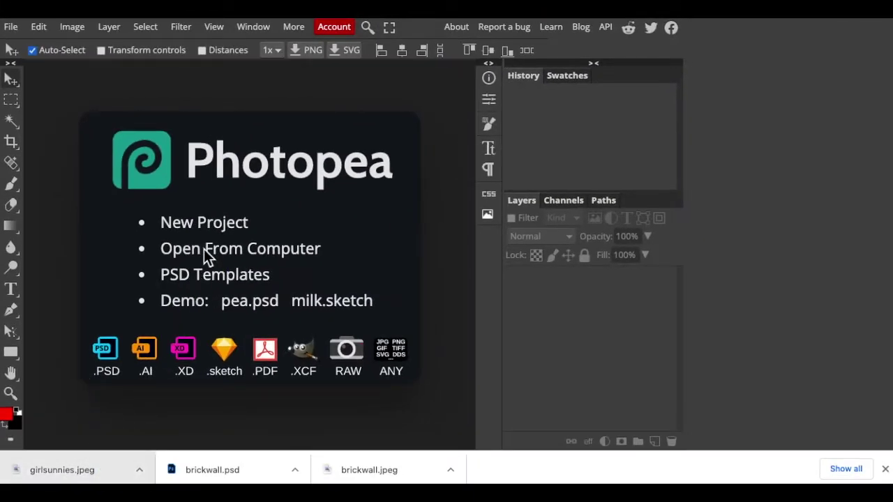
Try to select with the Quick Selection tool around the woman's face and the adjacent background, and deselect
left_click(11, 120)
left_click(10, 124)
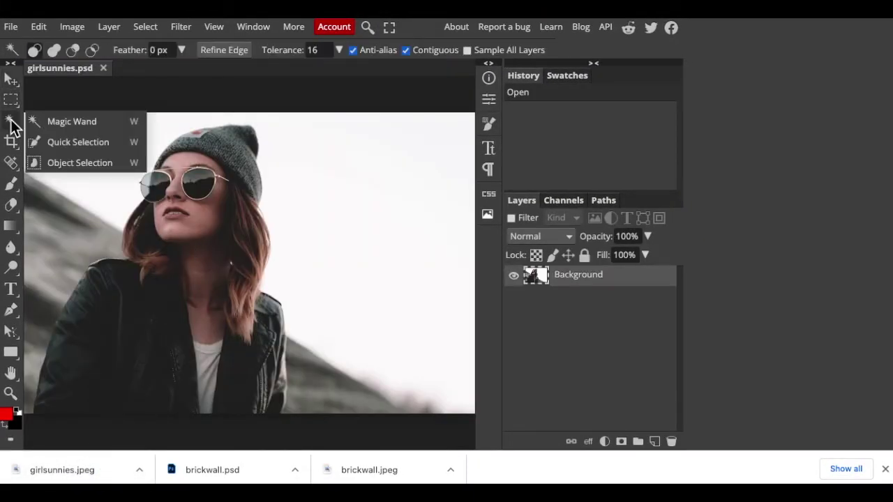
left_click(69, 146)
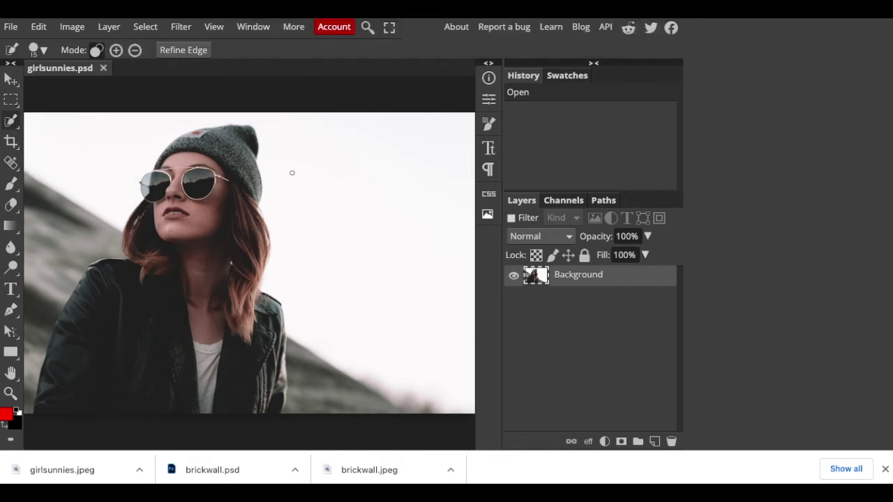
left_click(174, 209)
left_click(125, 60)
left_click(130, 210)
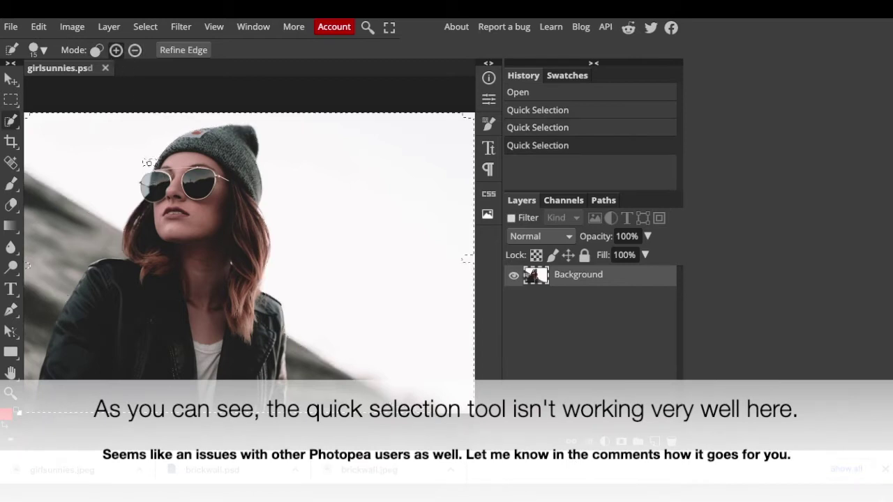
left_click(146, 158)
key("ctrl+d")
Try to select the woman again by painting over her with the Quick Selection tool
left_click(10, 120)
mouse_move(174, 231)
left_mouse_down()
mouse_move(139, 293)
mouse_move(98, 328)
mouse_move(123, 323)
mouse_move(238, 202)
left_mouse_up()
key("[")
scroll(84, 279, "up", 5)
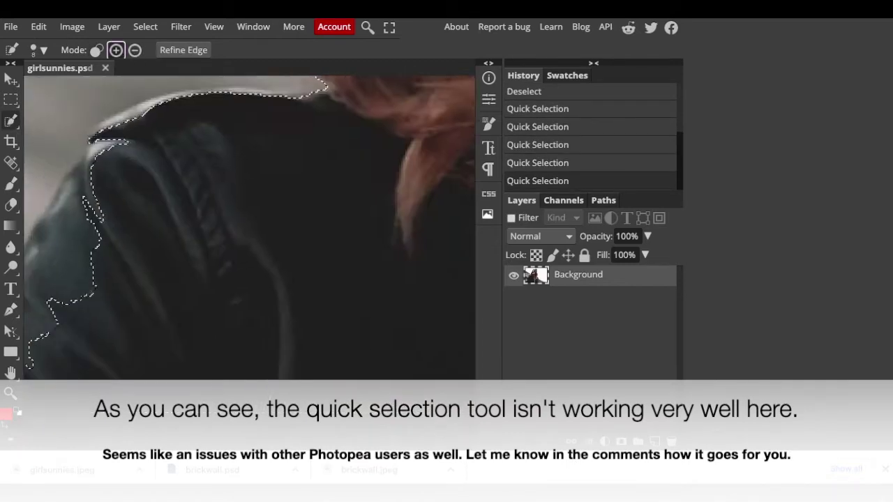
Try to subtract the background beside the jacket's shoulder from the quick selection with a smaller brush, and undo the last subtraction
key("[")
left_click(203, 296, "alt")
left_click_drag(202, 296, 115, 281)
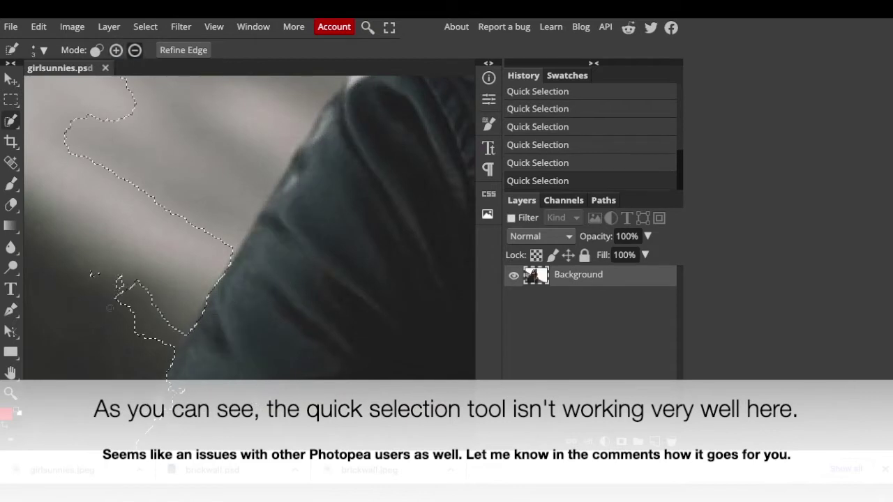
scroll(145, 121, "up", 2)
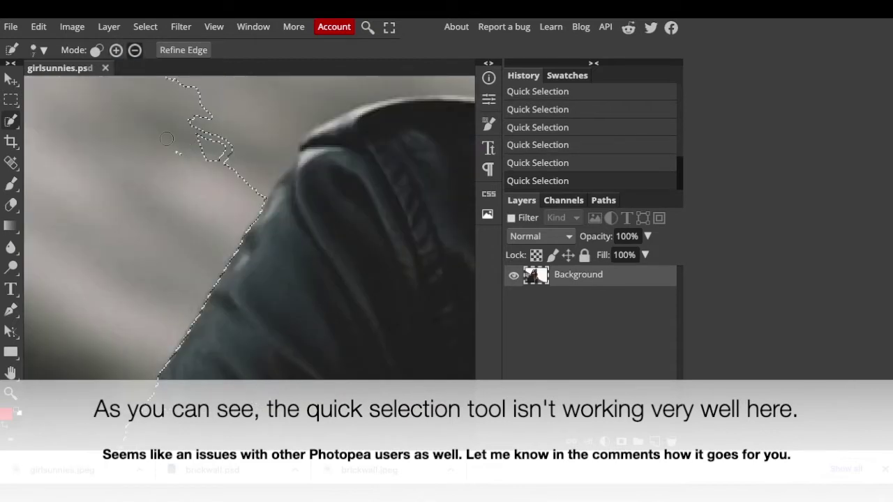
scroll(192, 158, "down", 6)
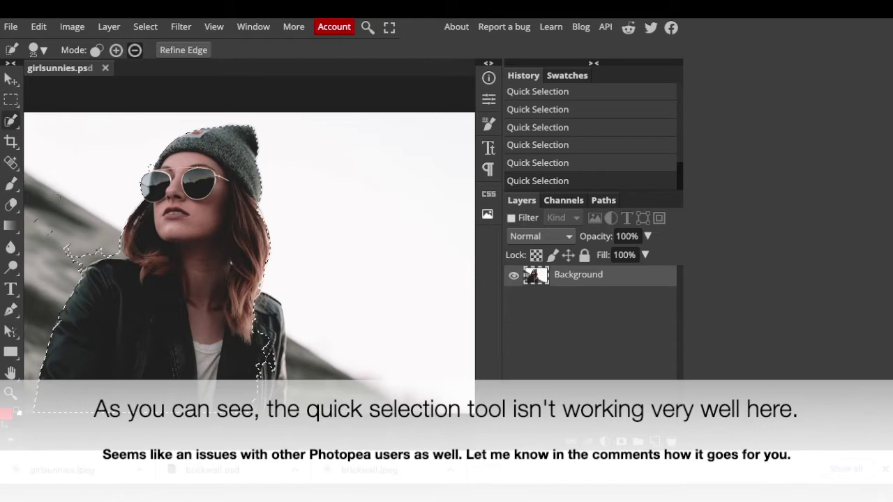
scroll(102, 251, "up", 2)
key("ctrl+z")
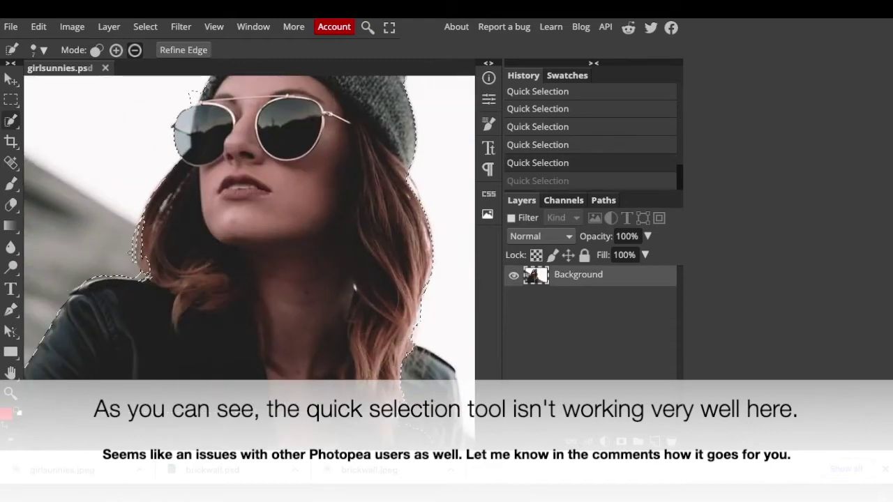
scroll(130, 246, "down", 1)
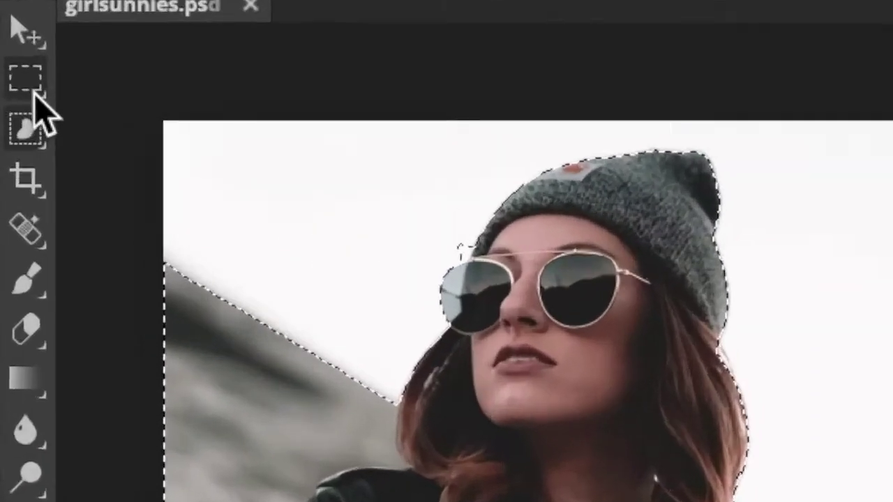
Select the woman by tracing closely around her beanie, sunglasses, hair and jacket with the Magnetic Lasso Select tool
right_click(33, 98)
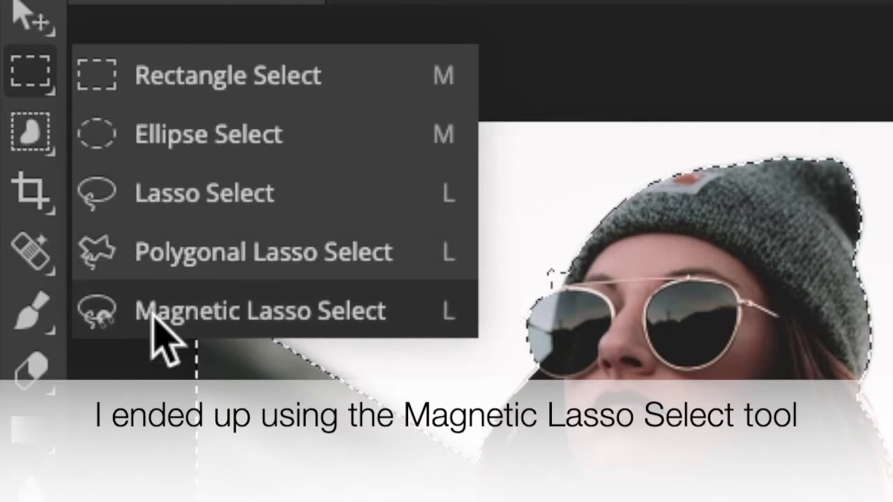
left_click(152, 311)
left_click(649, 175)
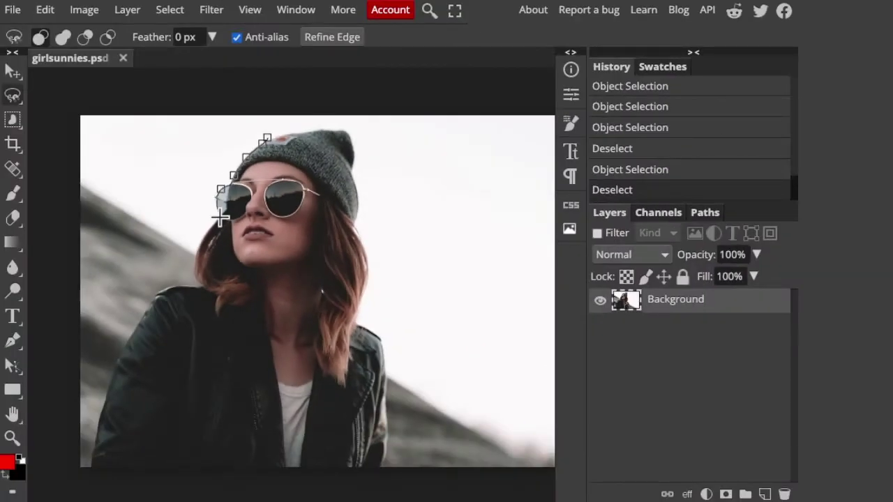
scroll(220, 217, "up", 5)
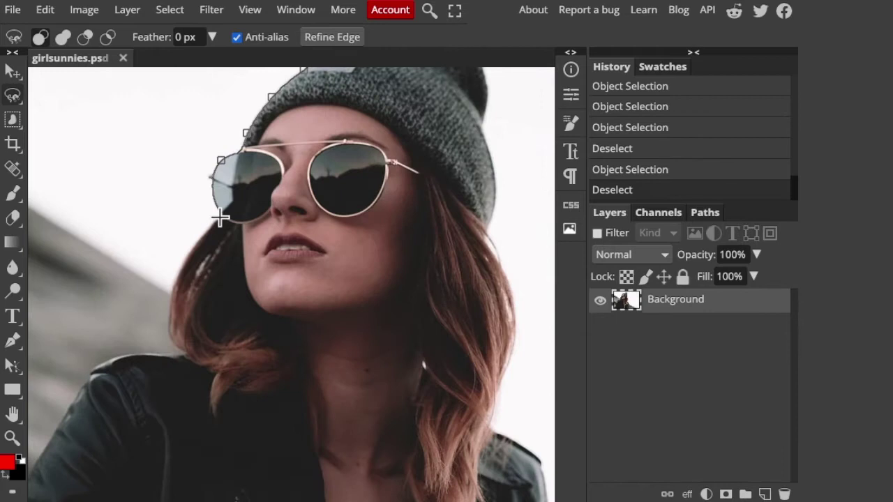
scroll(41, 389, "down", 5)
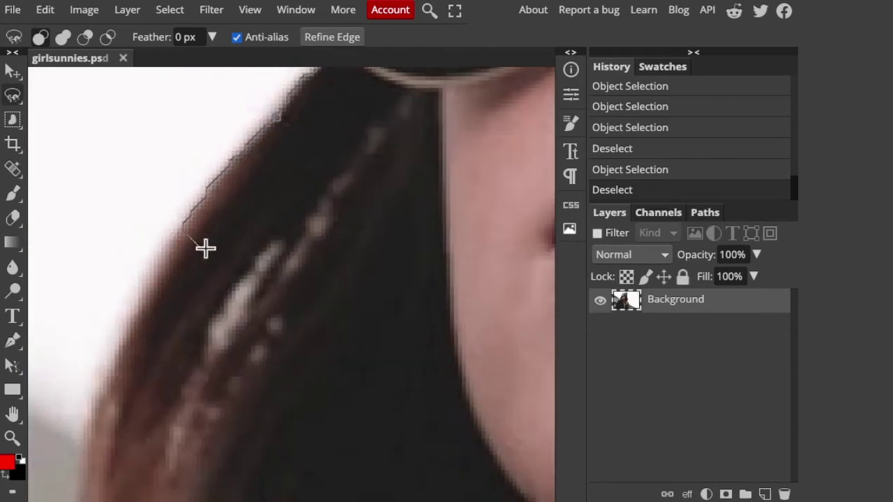
scroll(372, 119, "down", 5)
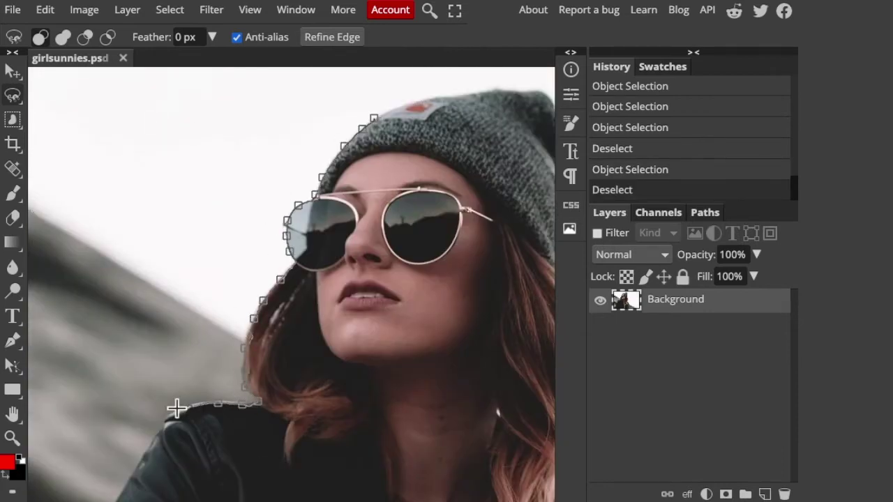
scroll(83, 488, "down", 10)
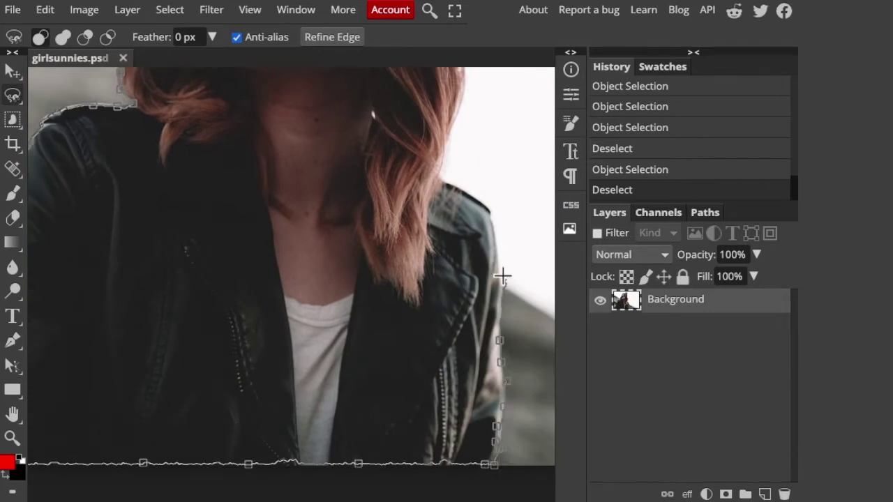
scroll(497, 256, "up", 10)
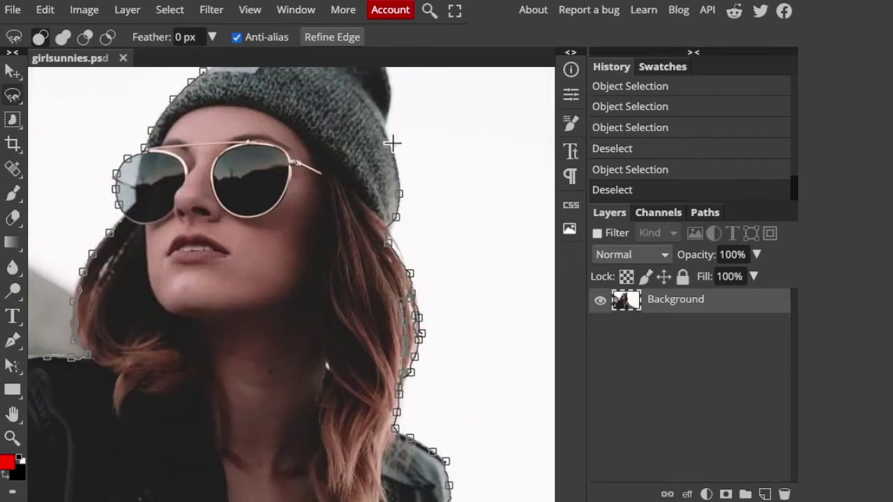
scroll(376, 140, "up", 3)
left_click(229, 102)
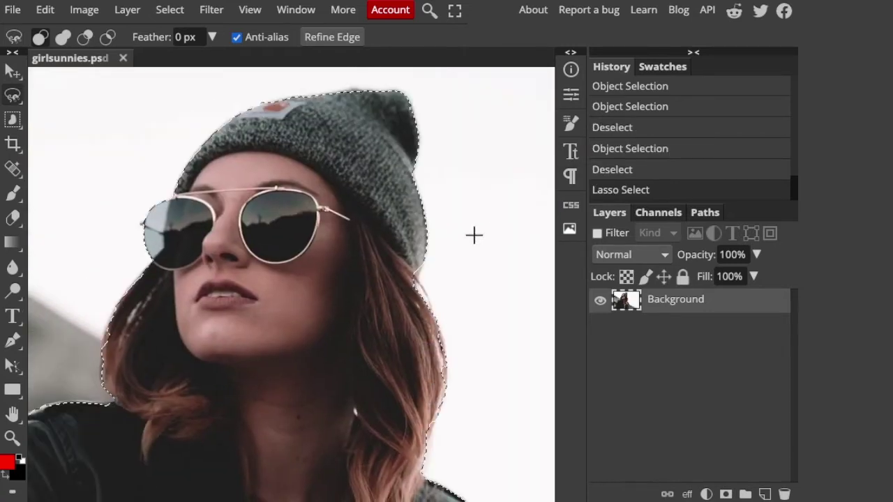
Check the woman's selection in Quick Mask Mode, and copy the selected woman to a new layer
key("q")
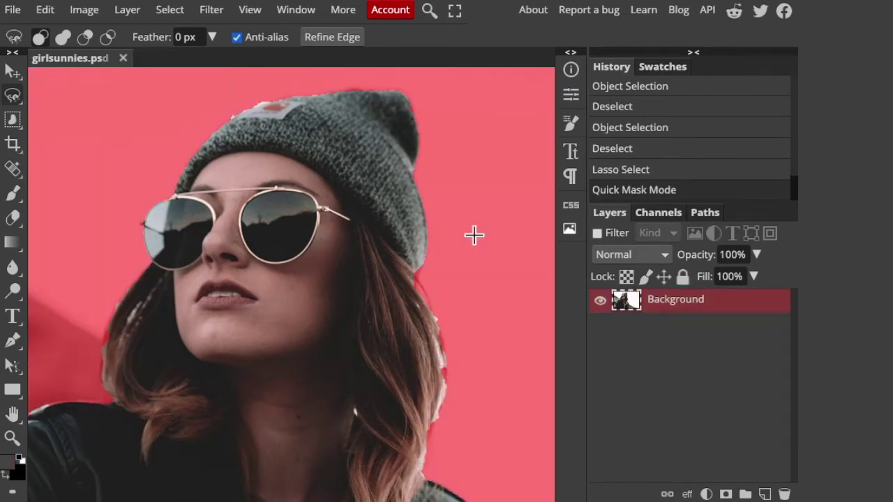
key("q")
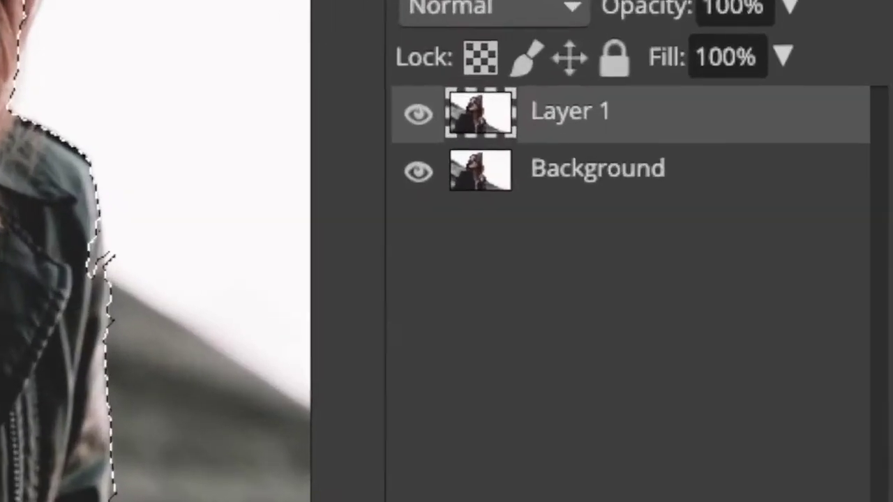
key("ctrl+j")
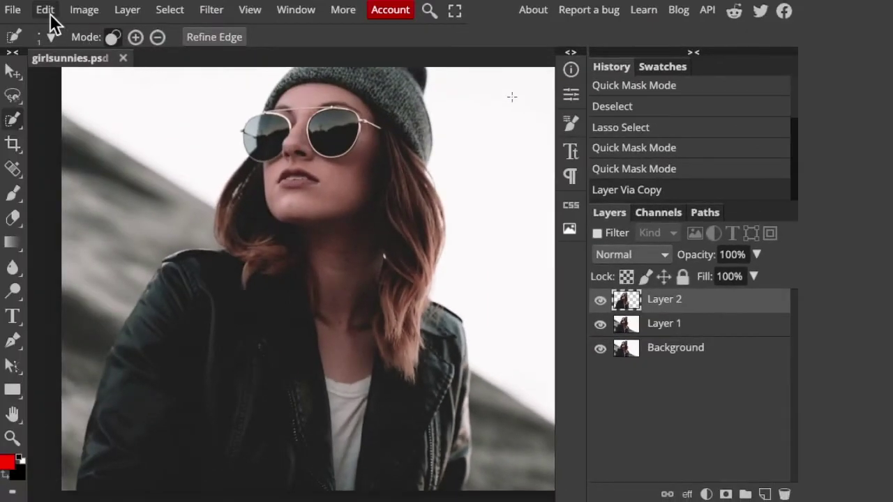
Open the brickwall.jpeg image from the Pictures folder
left_click(11, 10)
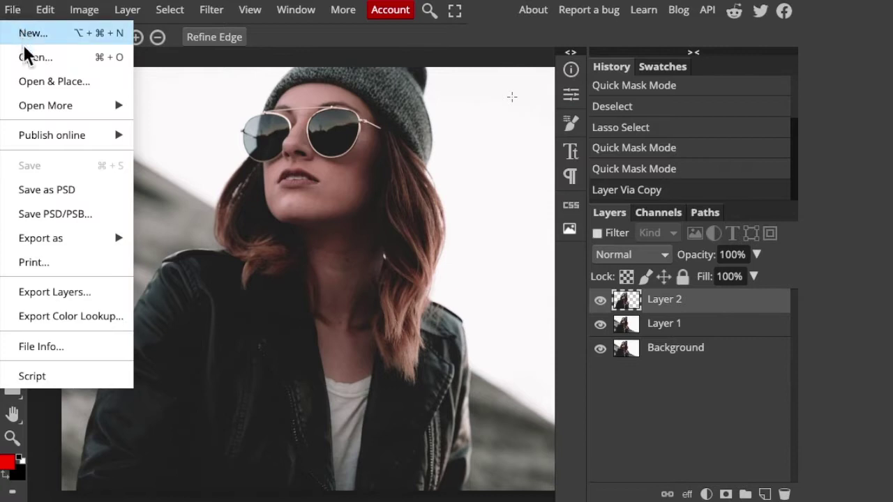
left_click(44, 54)
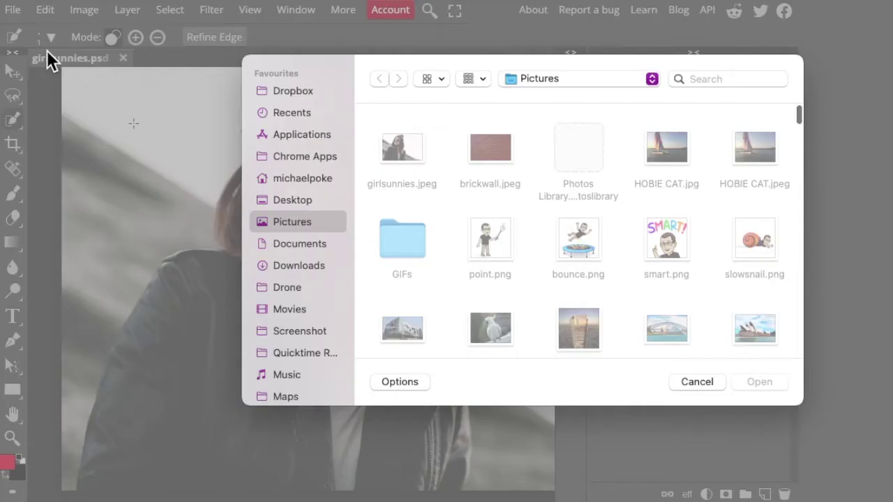
double_click(493, 143)
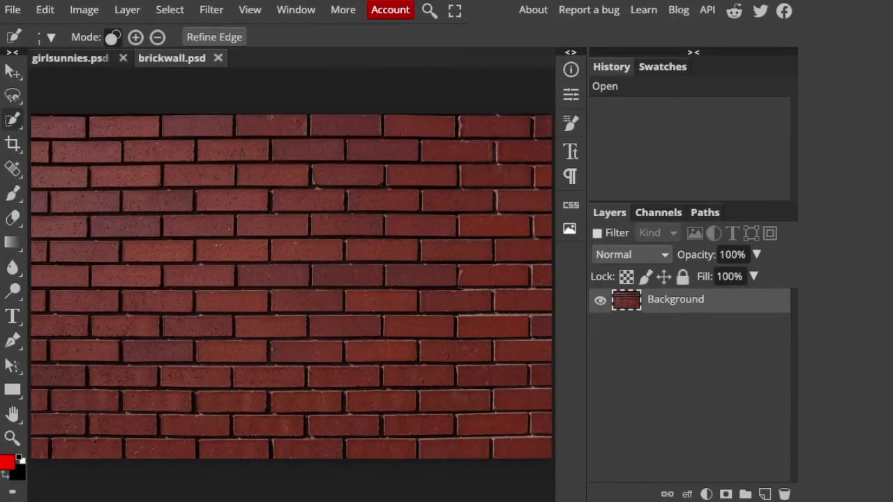
Copy the cut-out woman layer, Layer 2, from girlsunnies.psd into the brickwall.psd document
left_click(74, 57)
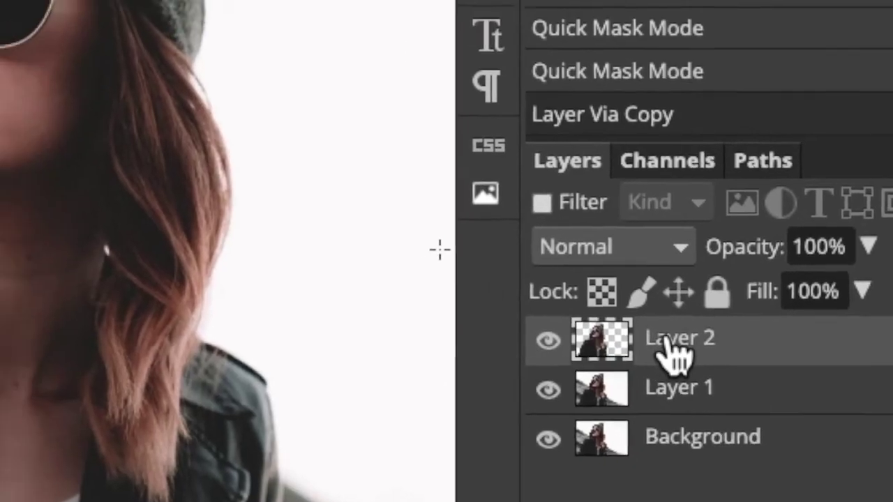
left_click_drag(668, 345, 273, 93)
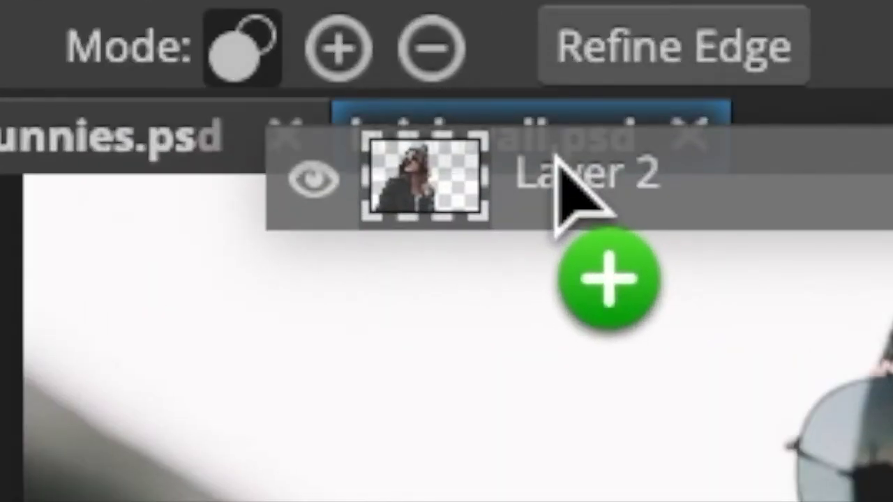
left_click_drag(558, 167, 558, 162)
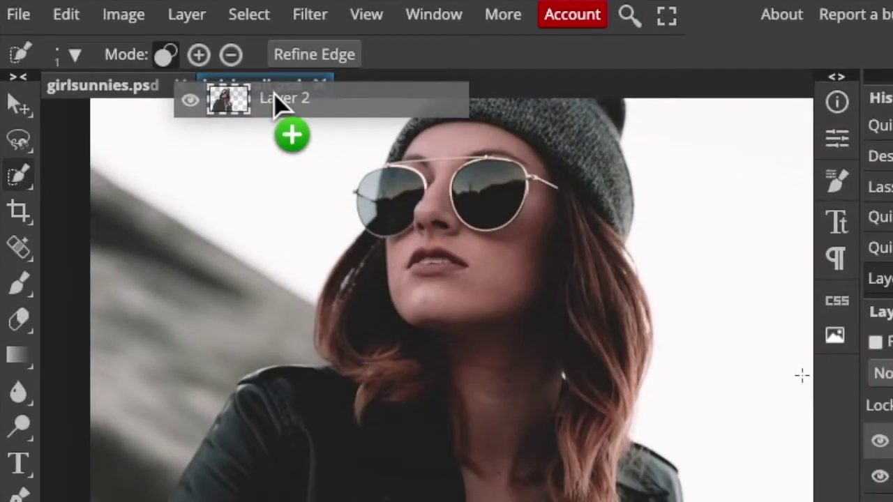
left_click_drag(274, 92, 272, 87)
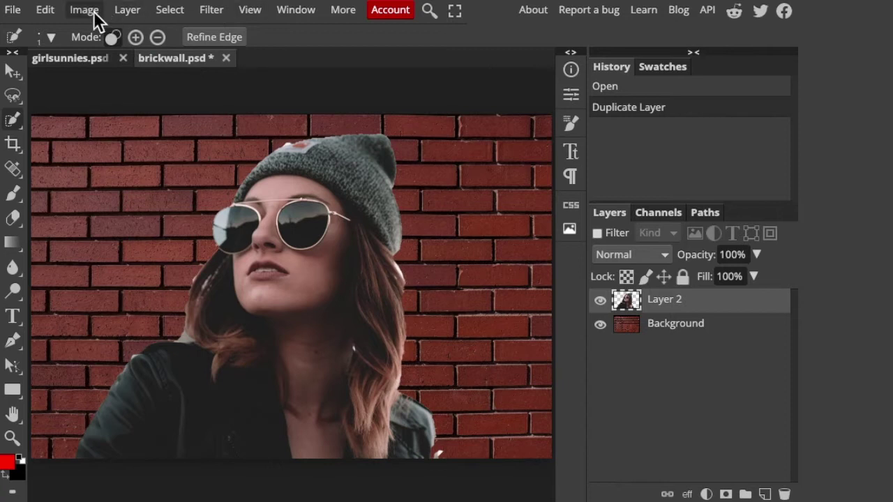
Scale the woman down with Free Transform and place her slightly right of centre along the wall's lower edge
left_click(85, 12)
mouse_move(45, 10)
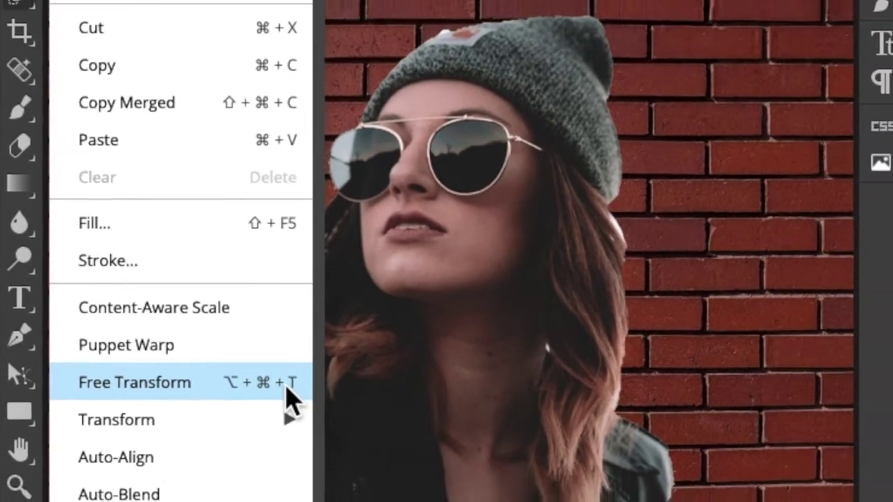
key("Escape")
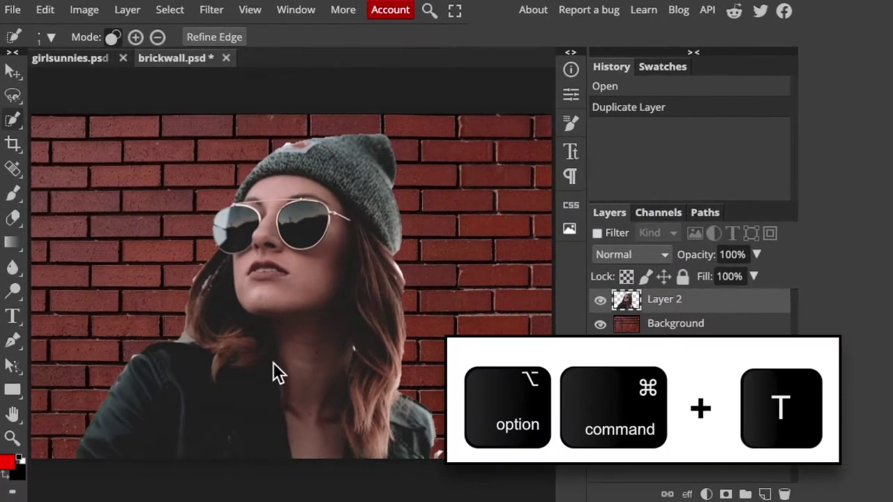
key("alt+super+t")
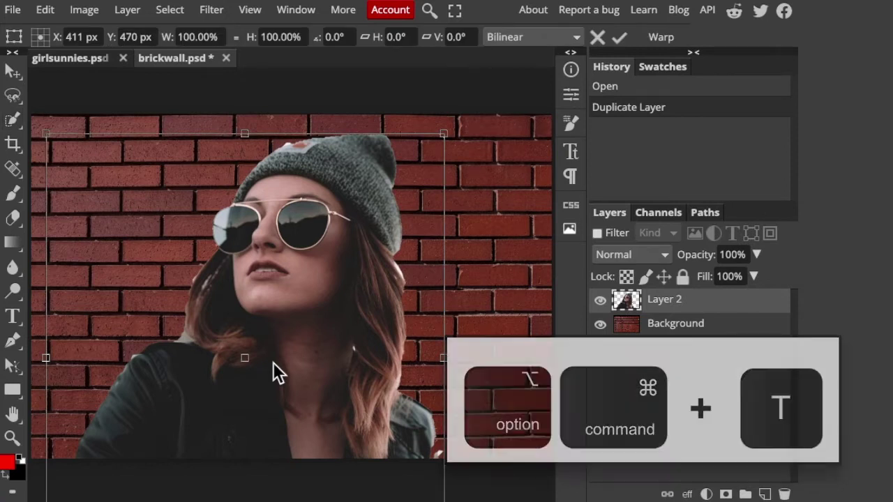
scroll(385, 218, "down", 2)
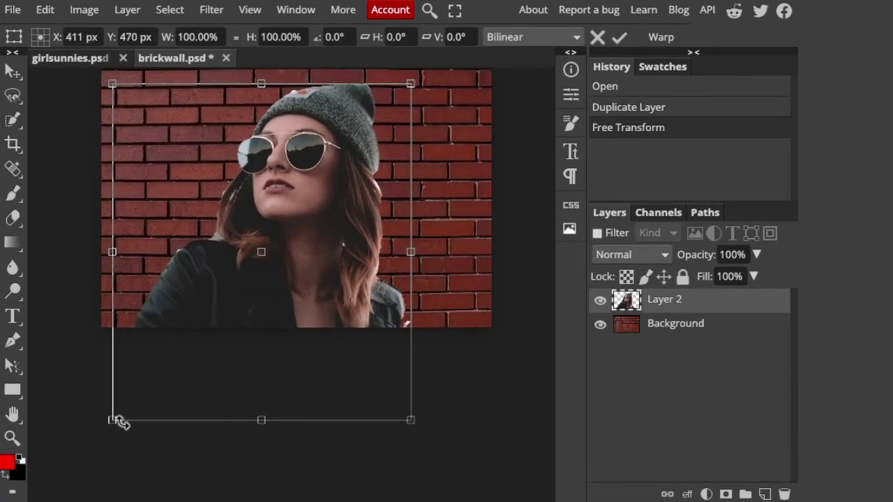
left_click_drag(113, 420, 193, 329)
left_click_drag(332, 177, 409, 125)
Convert the woman's layer to a smart object
key("ctrl+plus")
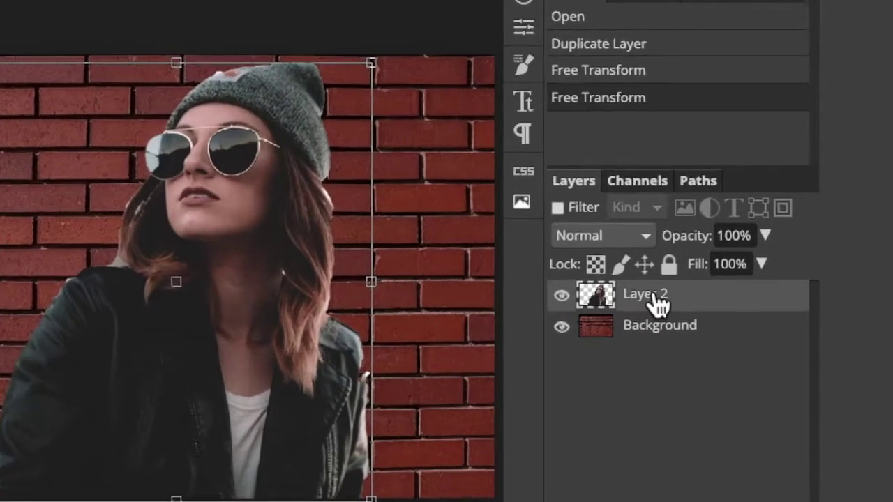
right_click(697, 307)
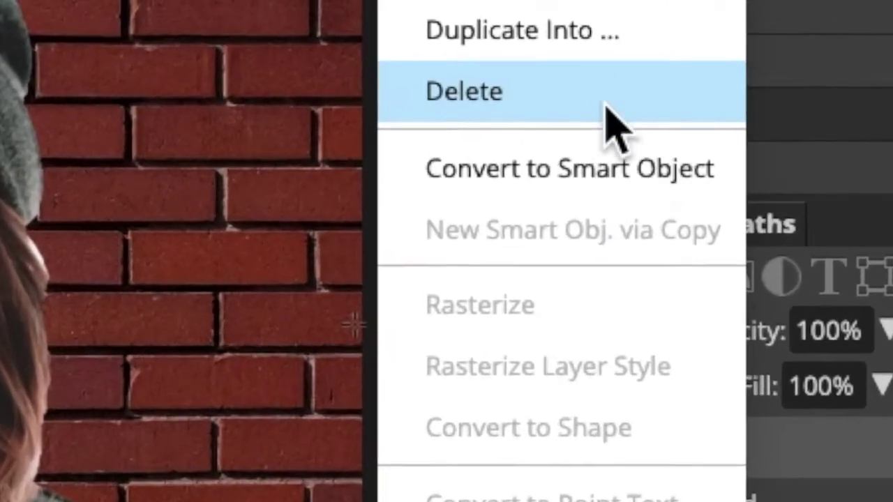
left_click(575, 188)
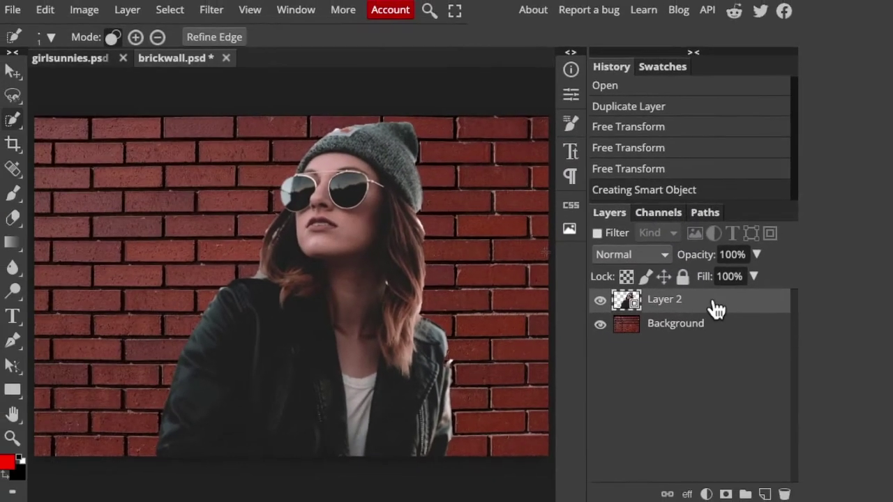
Add a Stroke layer style outside the woman's outline and set its color to black
double_click(716, 309)
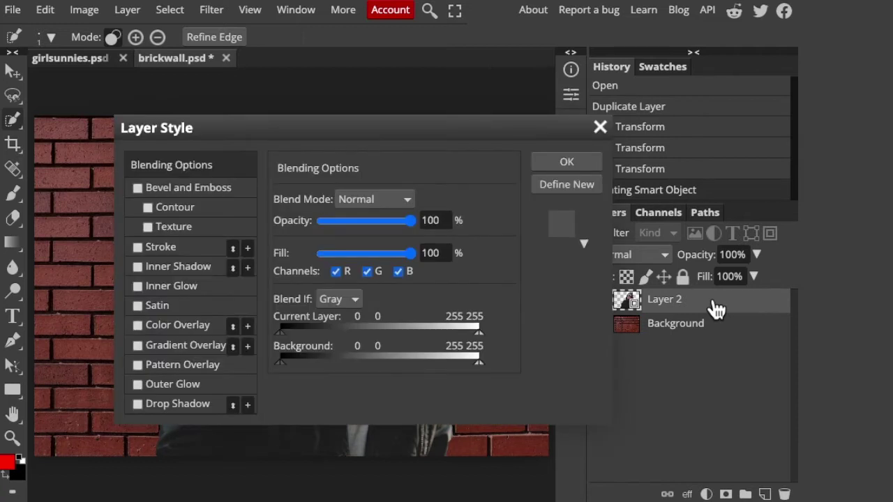
left_click(161, 247)
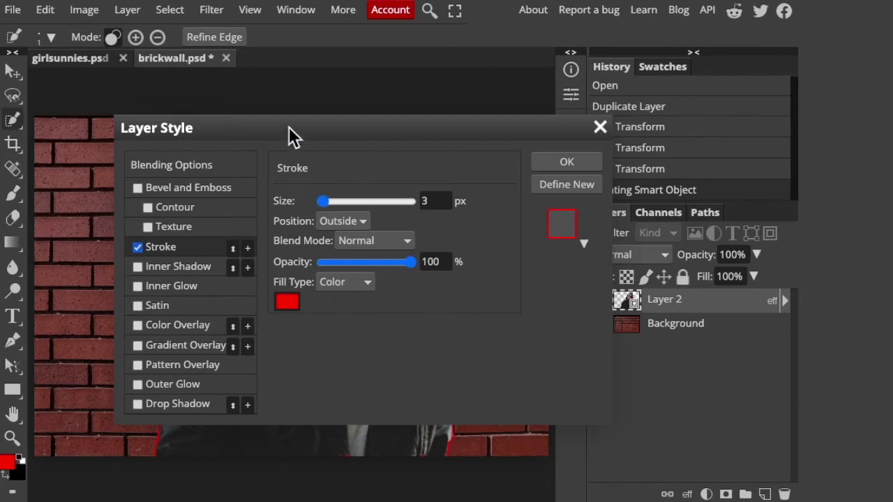
left_click_drag(288, 126, 659, 96)
left_click(658, 273)
left_click_drag(143, 350, 120, 364)
left_click(420, 335)
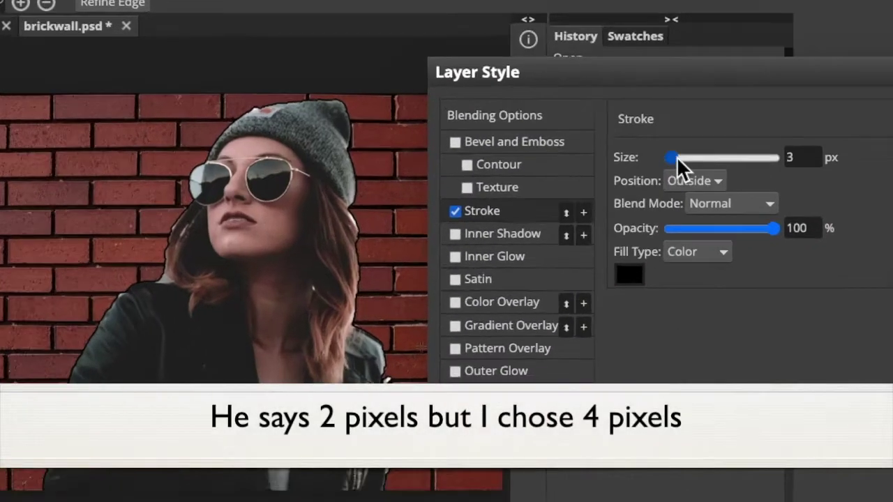
Set the woman's stroke size to 4 px and accept the layer style
left_click_drag(693, 171, 694, 172)
left_click_drag(628, 134, 632, 135)
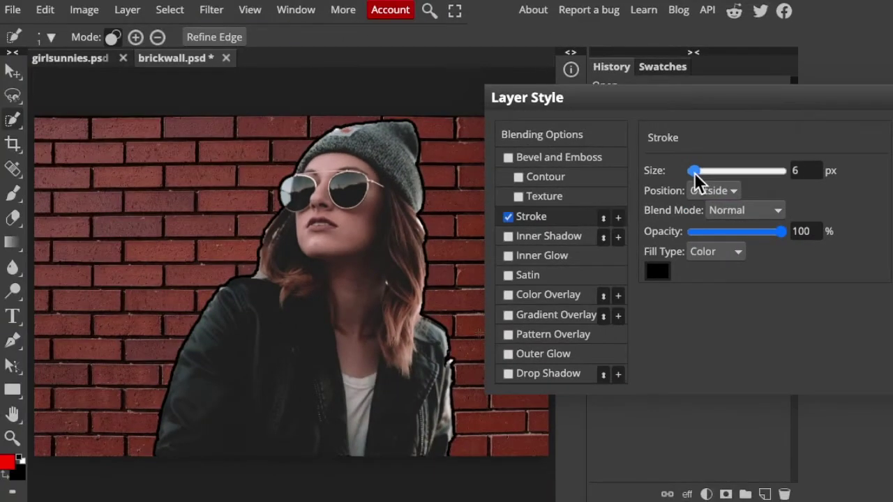
left_click_drag(694, 173, 693, 173)
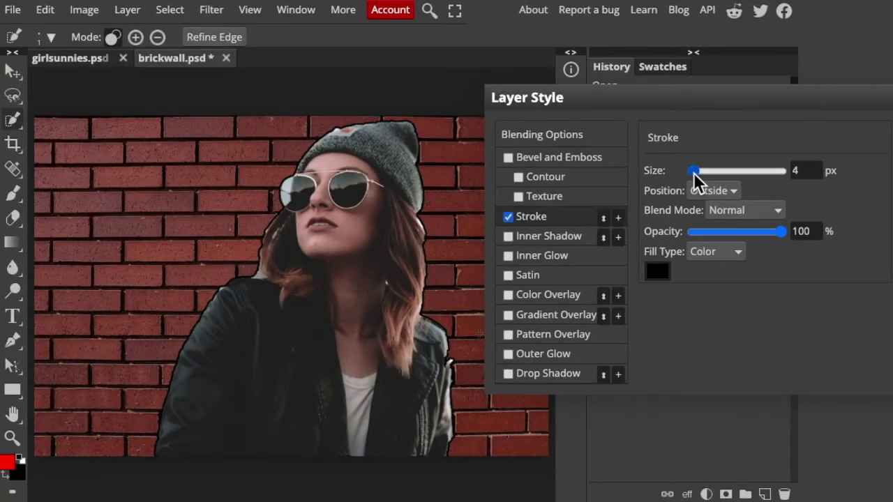
key("Return")
Open the Filter Gallery for the woman's smart object layer
left_click(197, 20)
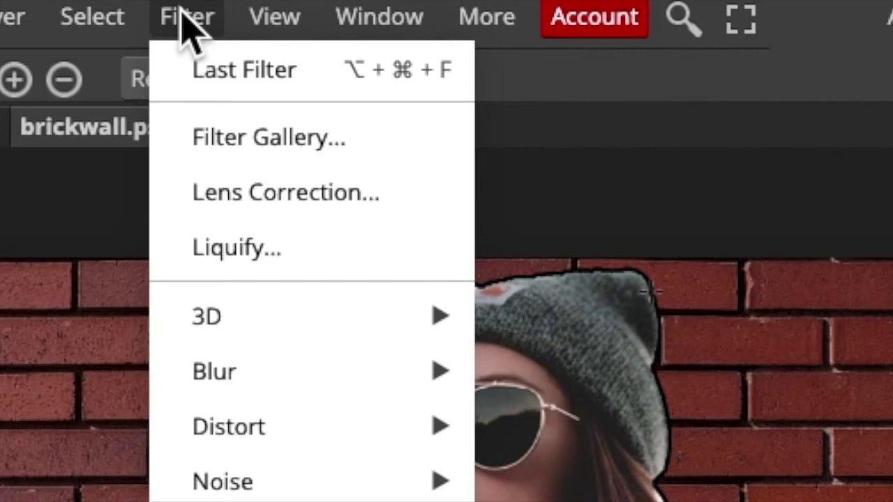
left_click(264, 139)
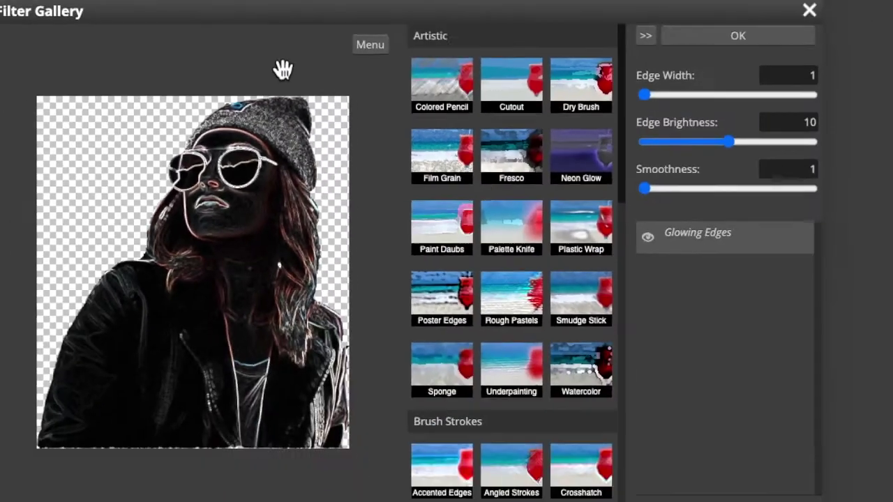
Try the Fresco filter on the woman with a smaller brush size and higher brush detail
left_click(502, 152)
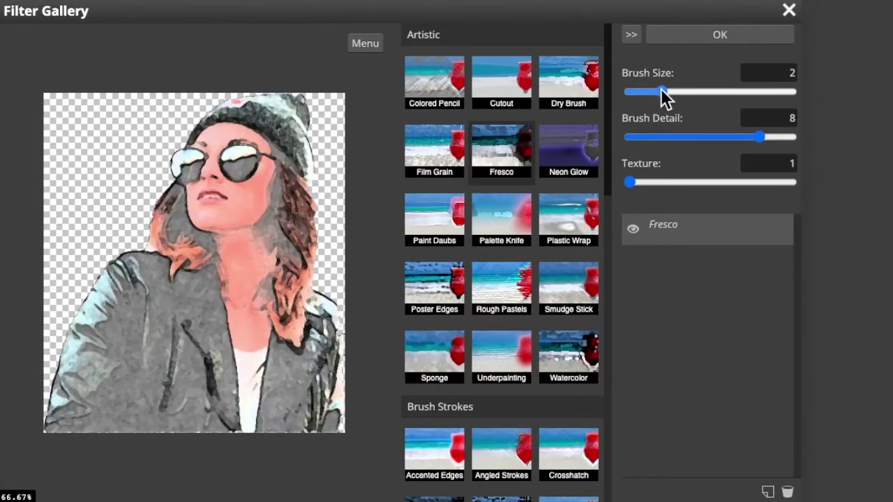
left_click_drag(661, 92, 643, 92)
left_click_drag(759, 136, 794, 138)
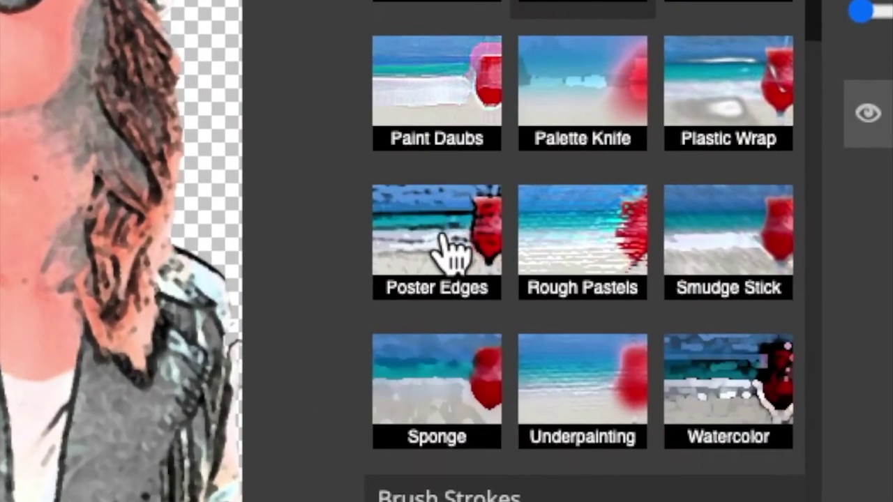
Apply the Poster Edges filter to the woman with edge thickness 5, edge intensity 2 and posterization 2
left_click(439, 265)
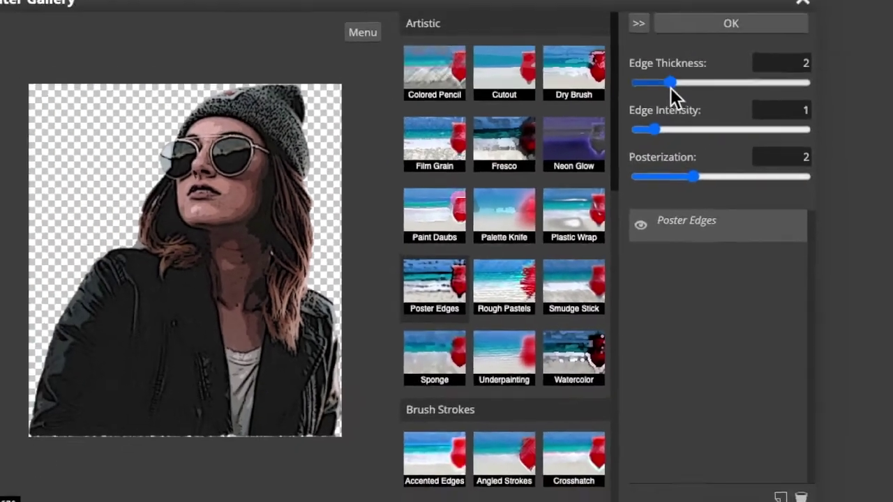
left_click_drag(673, 90, 727, 97)
left_click_drag(644, 142, 662, 142)
left_click_drag(691, 196, 717, 205)
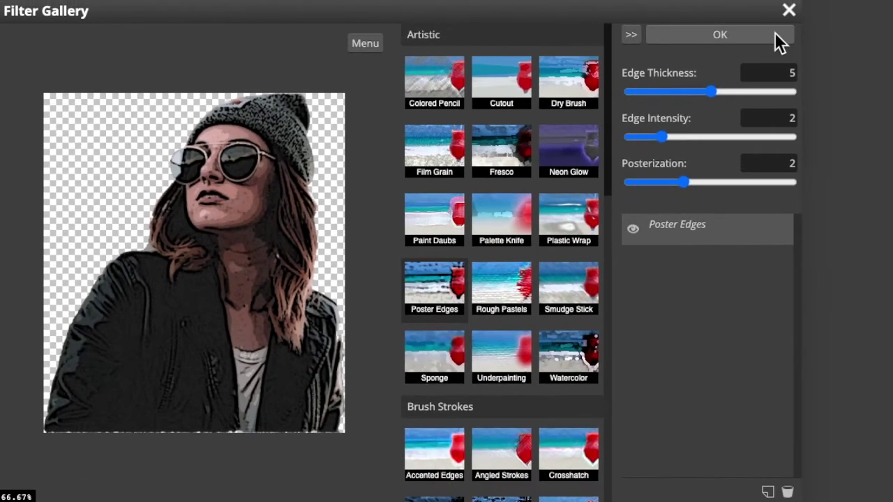
left_click(774, 33)
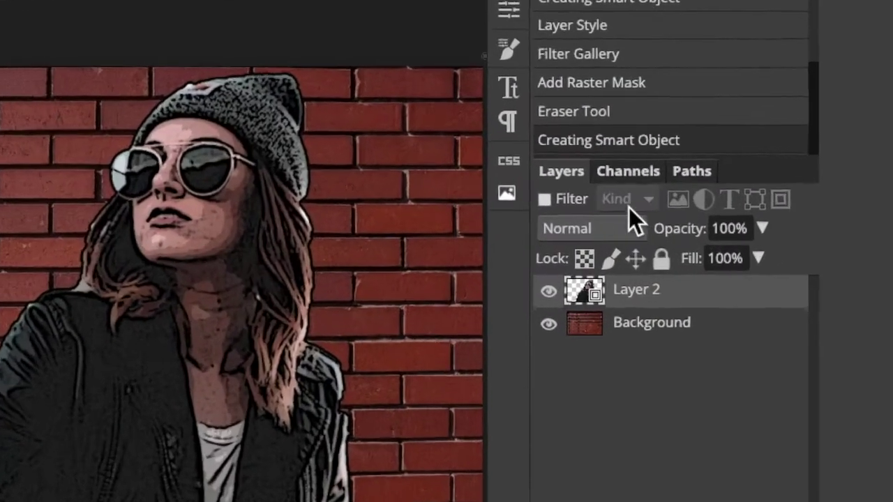
Blend the woman's layer onto the brick wall using Overlay mode at 80% opacity
left_click(632, 228)
scroll(621, 369, "down", 3)
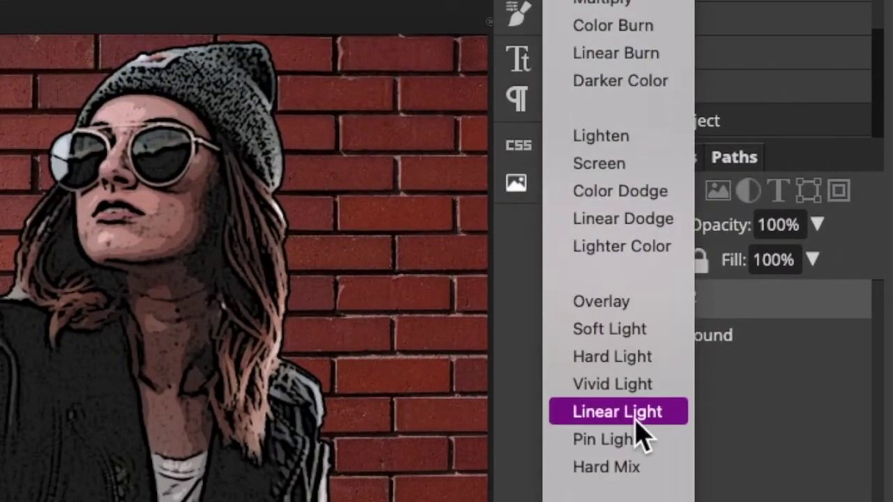
left_click(637, 303)
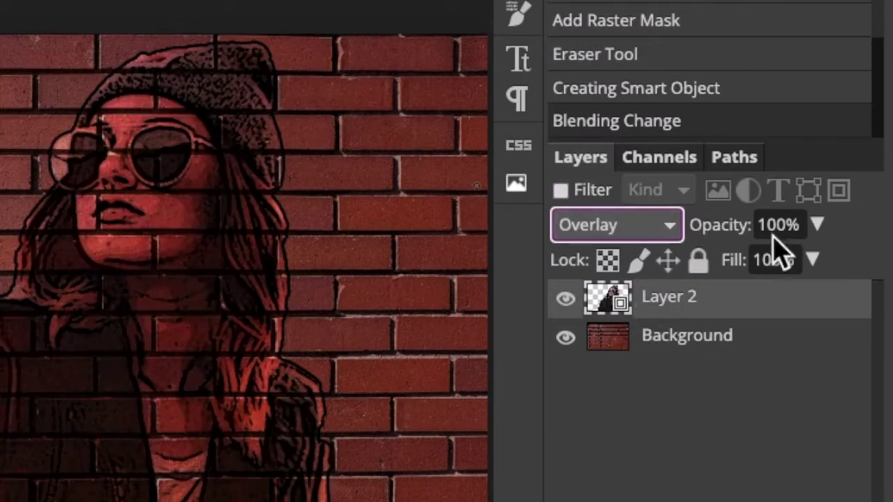
left_click(817, 224)
left_click_drag(825, 257, 780, 266)
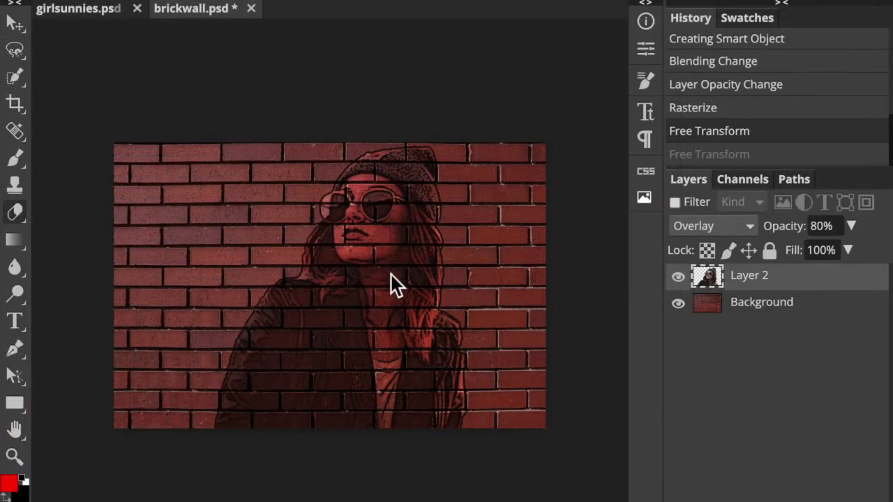
Move the woman left and slightly down on the brick wall with Free Transform
key("alt+super+t")
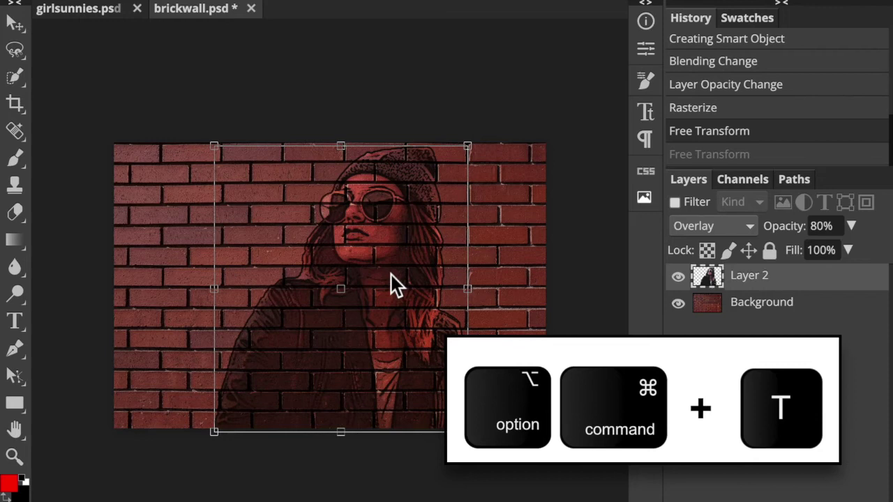
left_click_drag(391, 274, 333, 305)
key("Return")
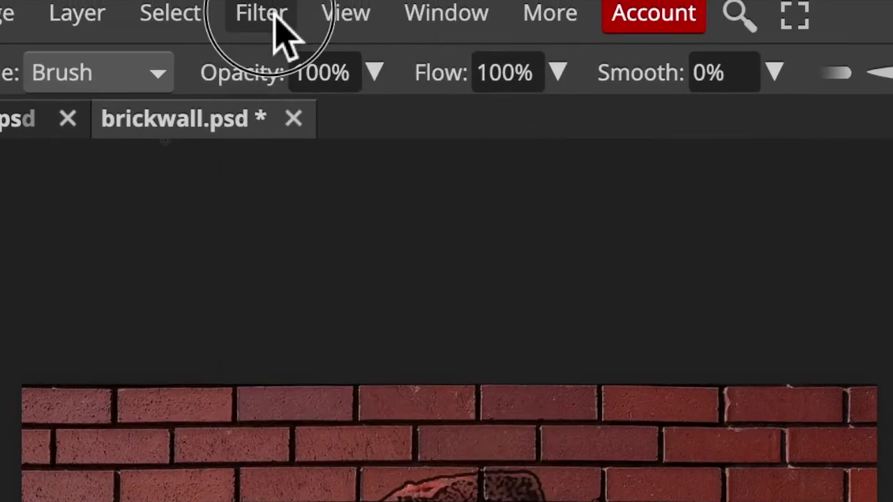
Apply the Displace filter to the woman with 5 px horizontal and vertical displacement and Repeat Edge Pixels for undefined areas
left_click(271, 14)
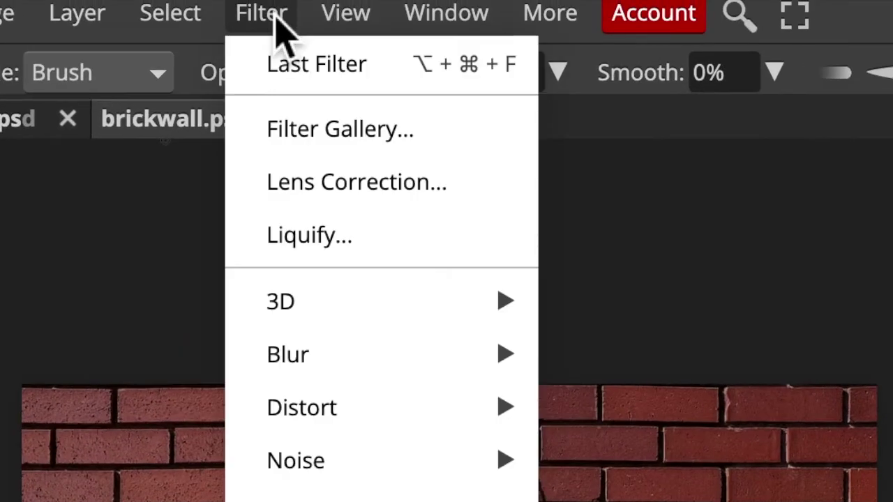
mouse_move(356, 412)
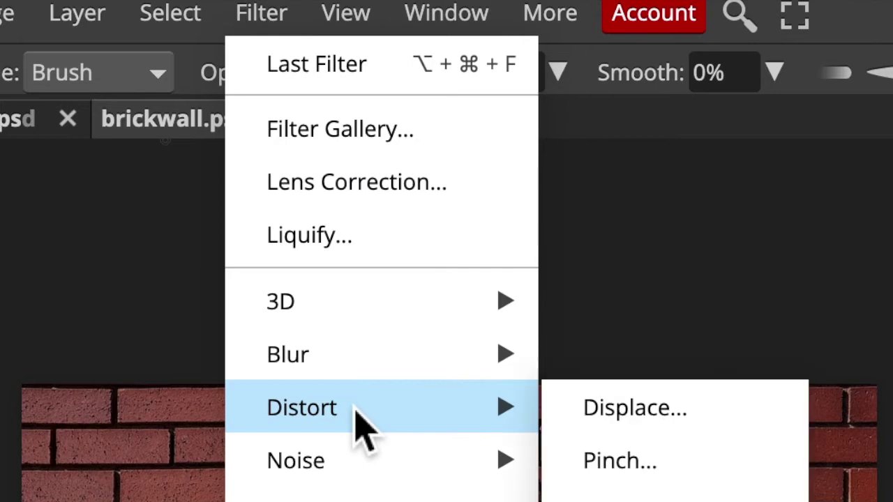
left_click(668, 421)
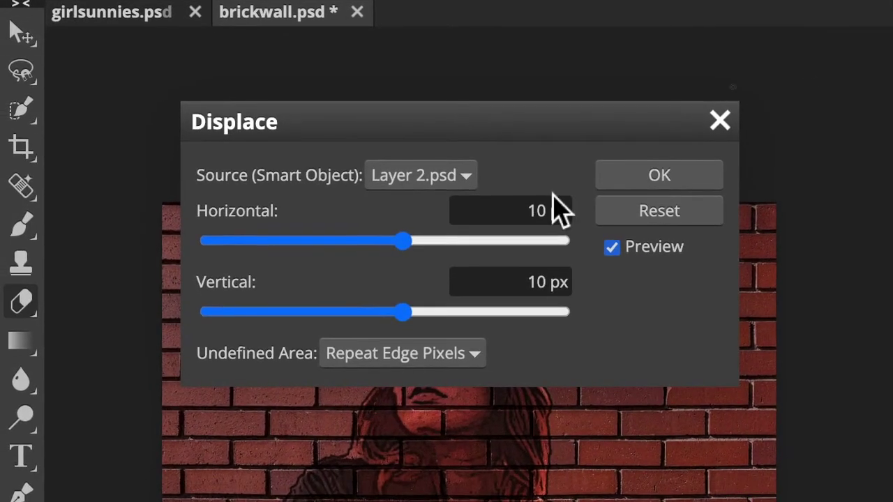
left_click_drag(388, 300, 340, 305)
left_click_drag(358, 245, 399, 244)
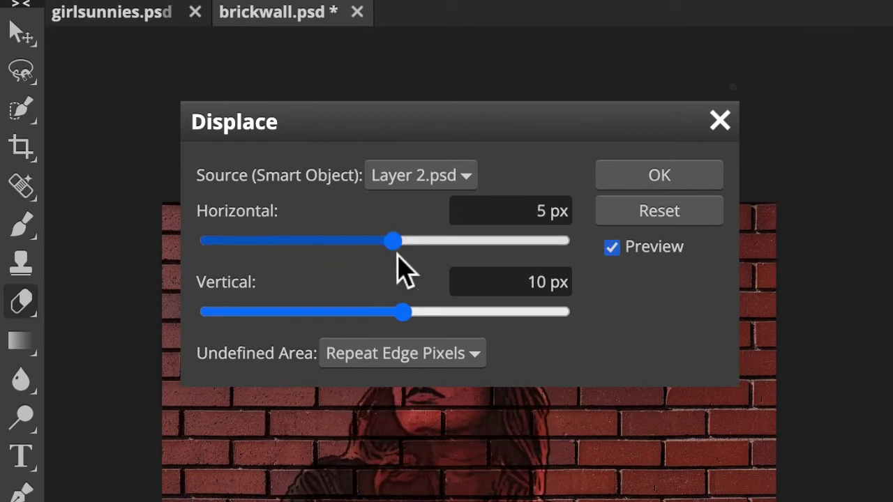
left_click_drag(406, 321, 392, 319)
left_click(470, 358)
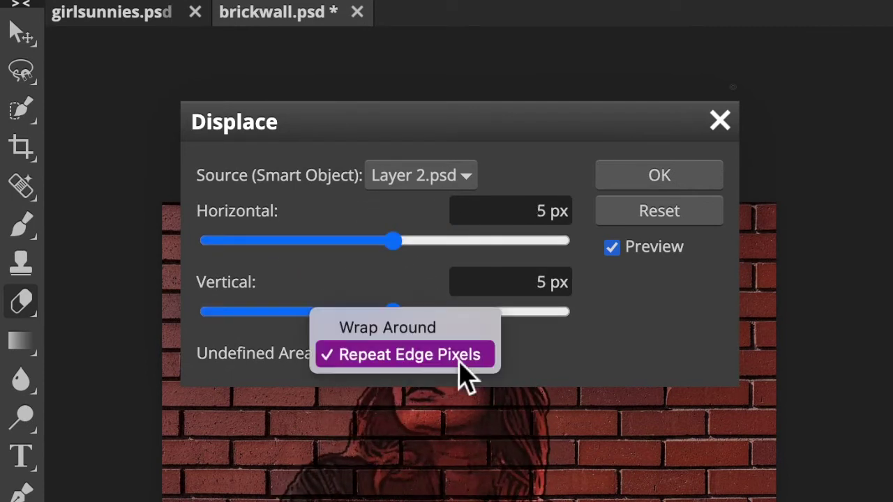
left_click(459, 362)
left_click(680, 178)
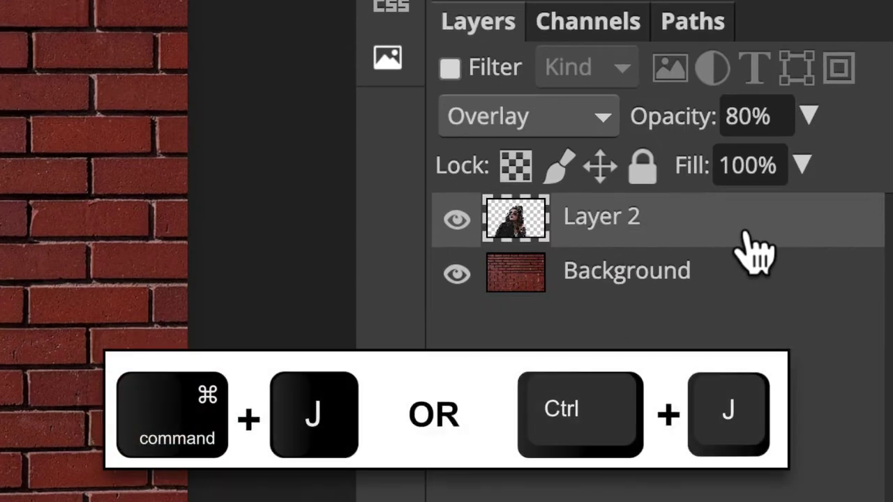
Duplicate the woman's layer and set the copy's blend mode to Soft Light
key("ctrl+j")
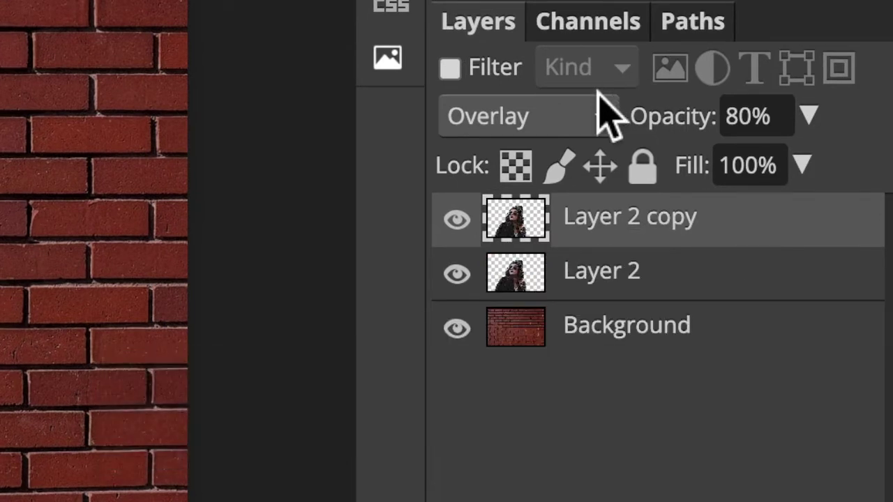
left_click(589, 123)
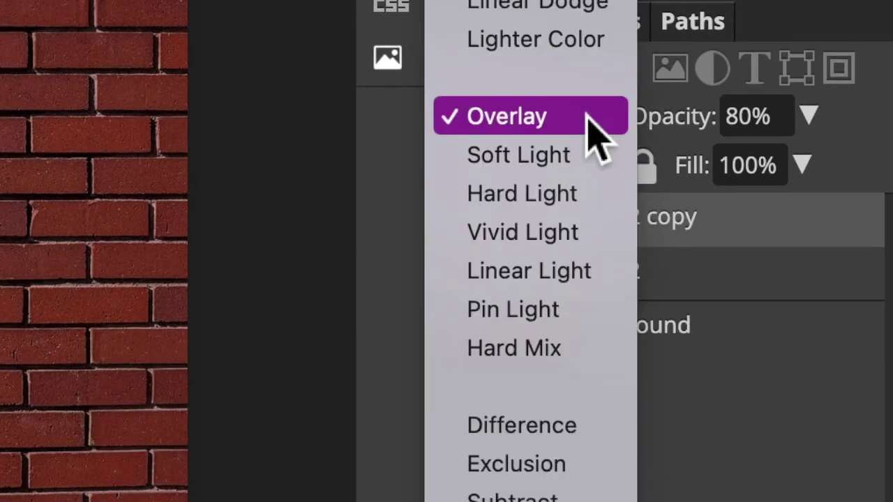
left_click(587, 166)
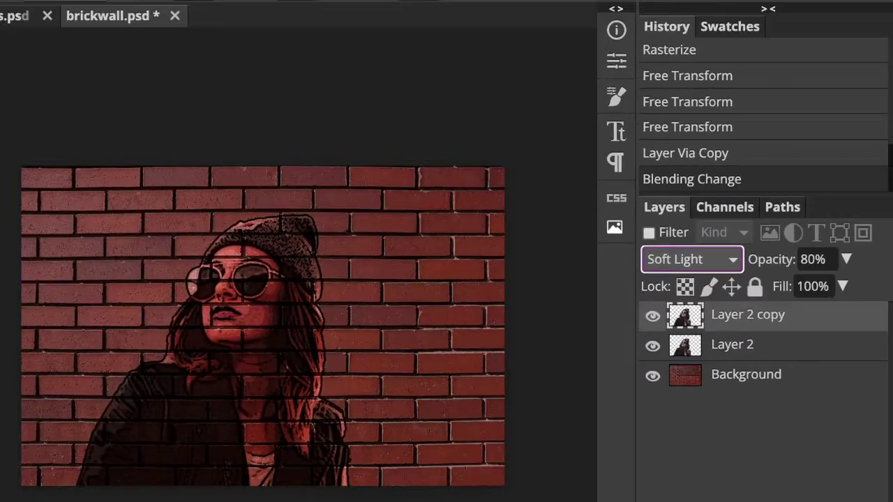
Stamp all visible layers into a new merged layer above the others
key("ctrl+plus")
key("ctrl+plus")
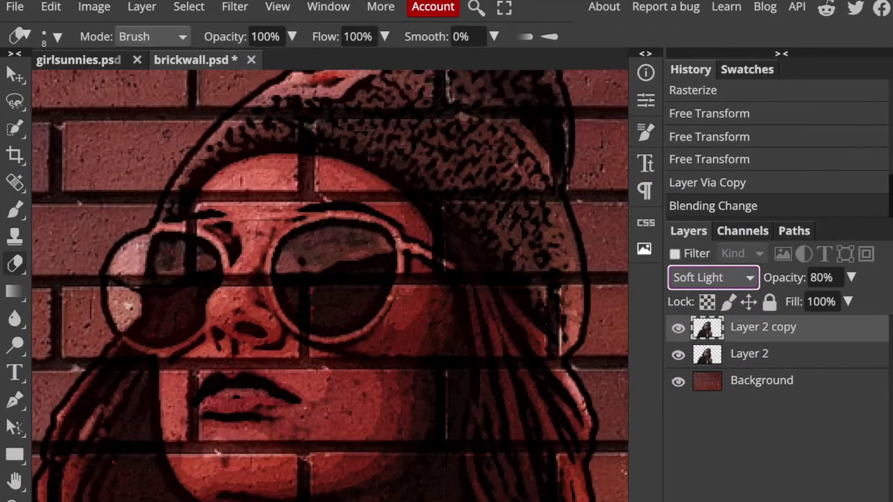
scroll(560, 215, "down", 5)
scroll(560, 215, "up", 1)
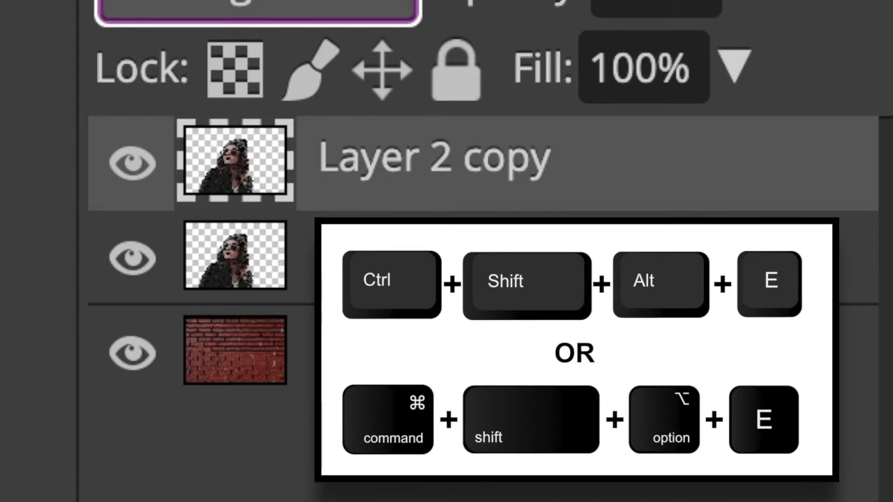
key("ctrl+shift+alt+e")
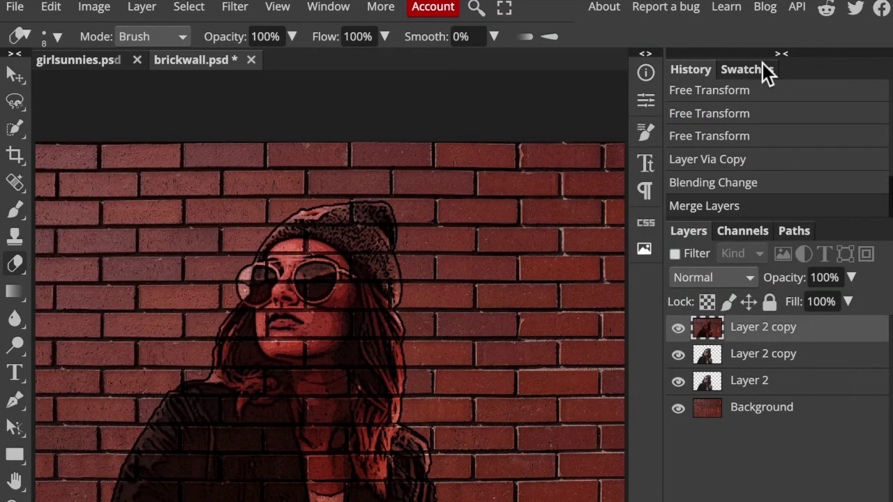
Apply a Perspective transform to the merged layer, stretching its left edge taller so the wall recedes to the right
key("ctrl+minus")
key("ctrl+minus")
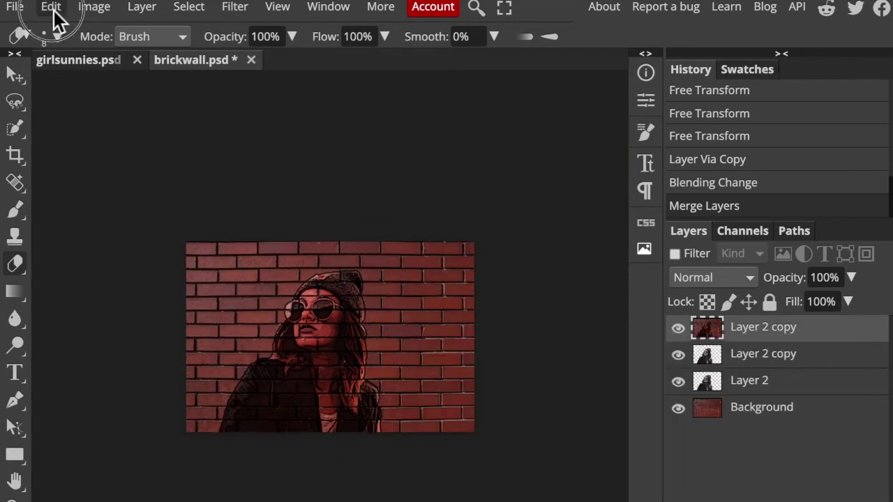
left_click(51, 7)
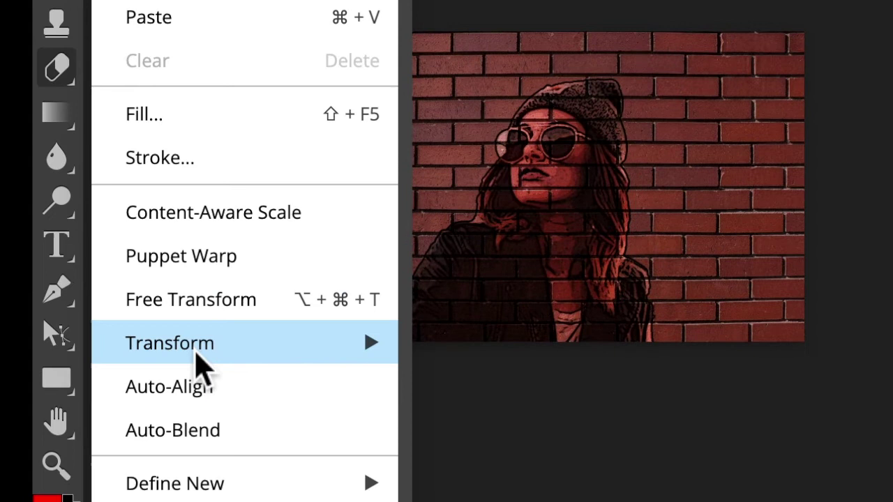
mouse_move(197, 354)
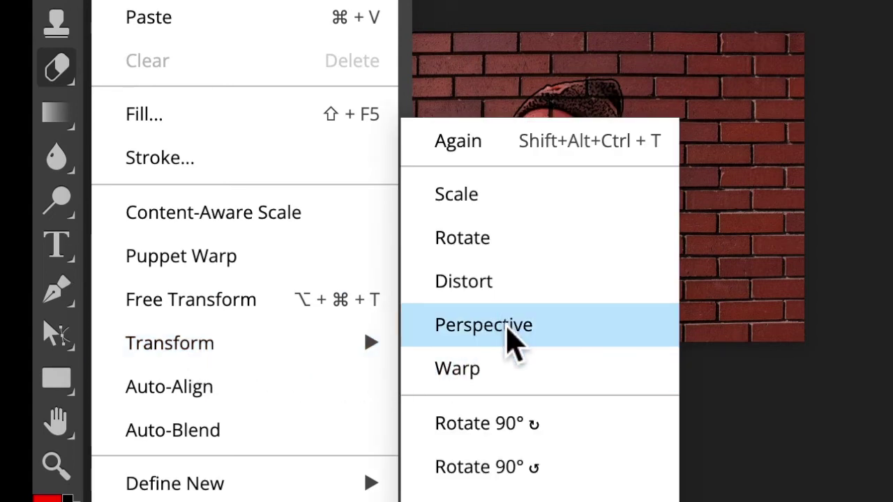
left_click(507, 328)
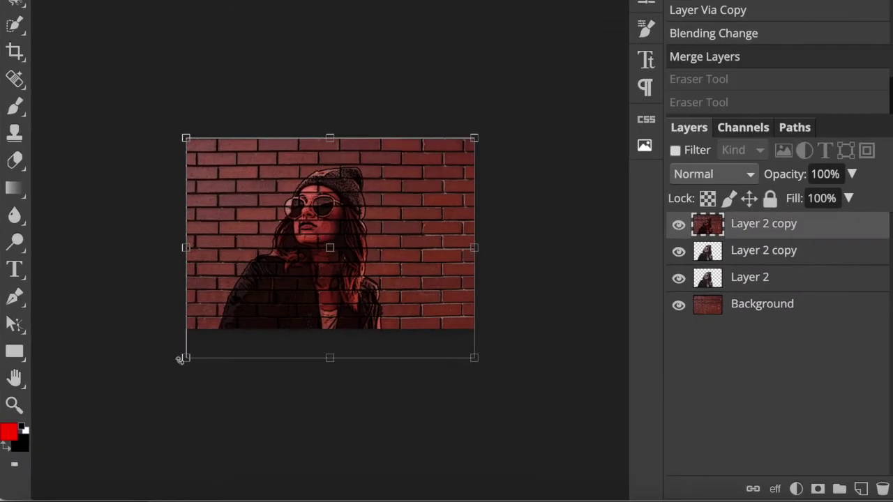
left_click_drag(185, 358, 186, 405)
key("Return")
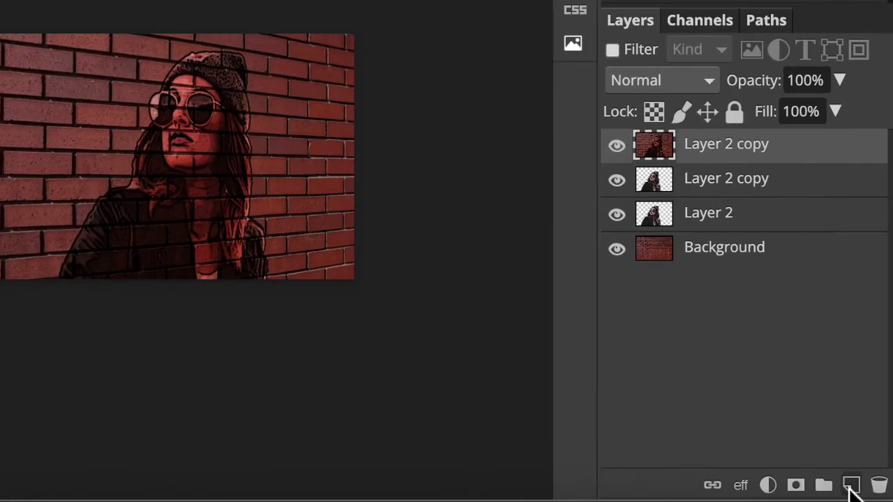
Create a new empty layer above the merged image and choose the Gradient tool with the Linear type
left_click(851, 485)
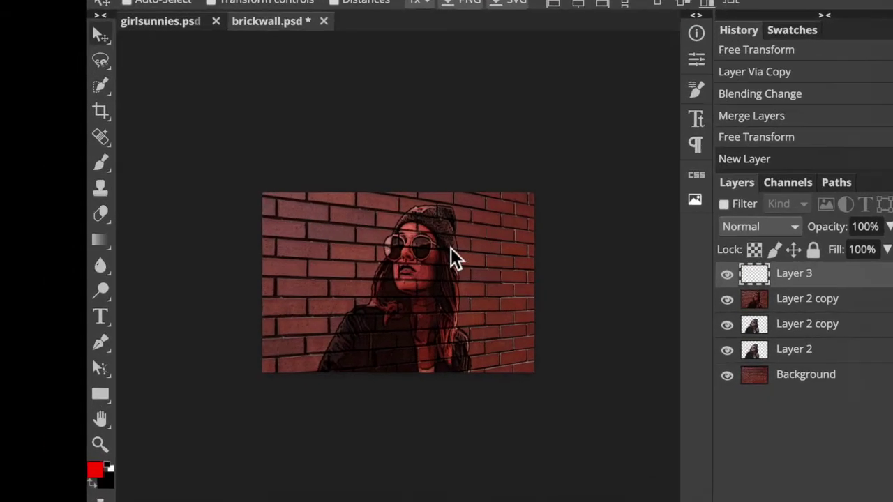
left_click(16, 209)
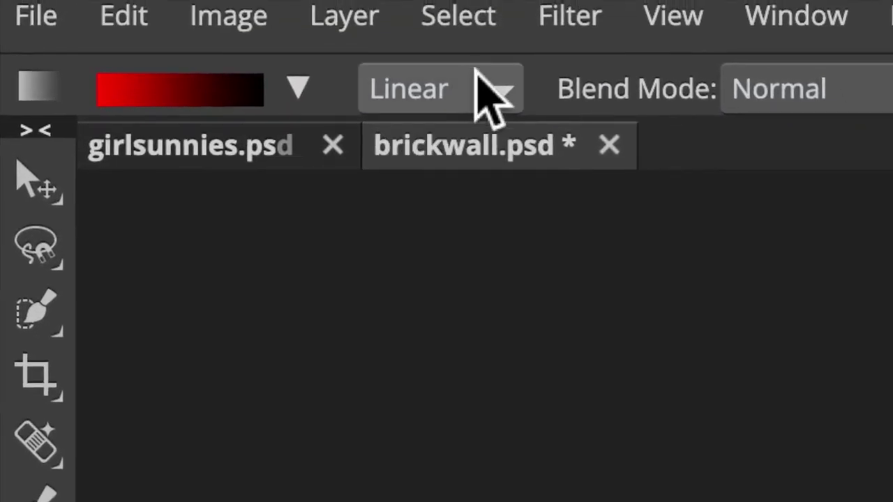
left_click(487, 98)
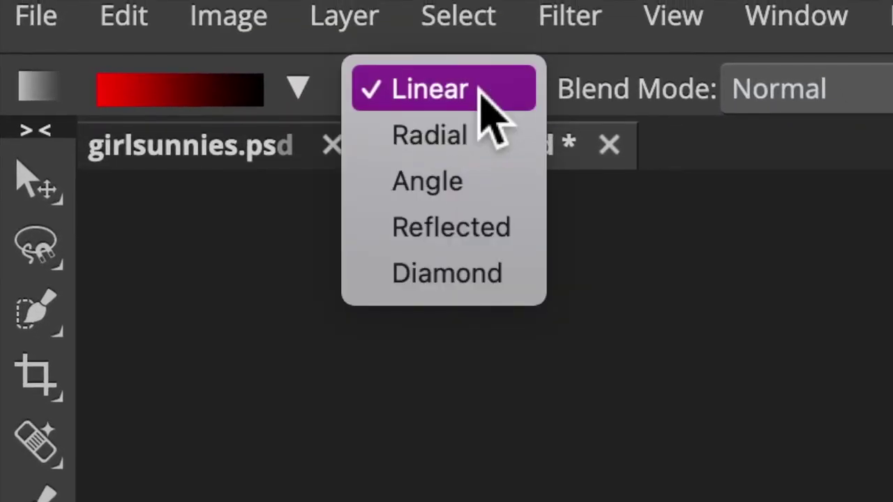
left_click(482, 93)
left_click(240, 91)
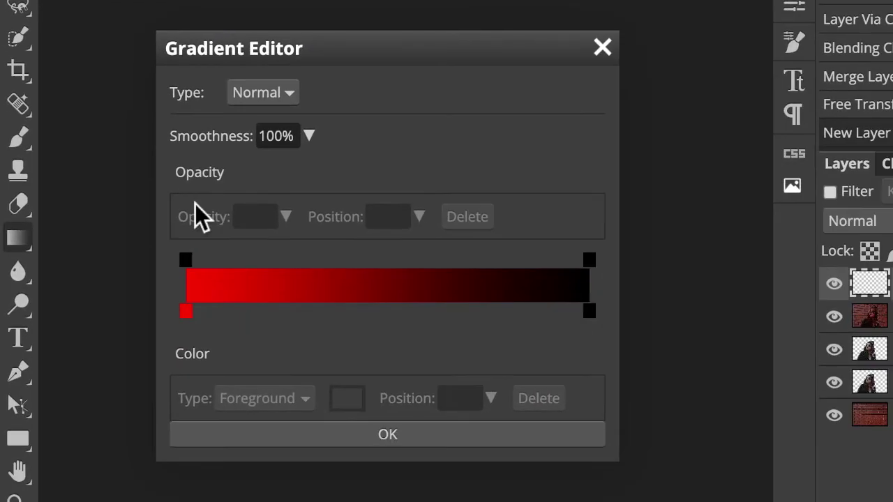
left_click(186, 311)
left_click(615, 56)
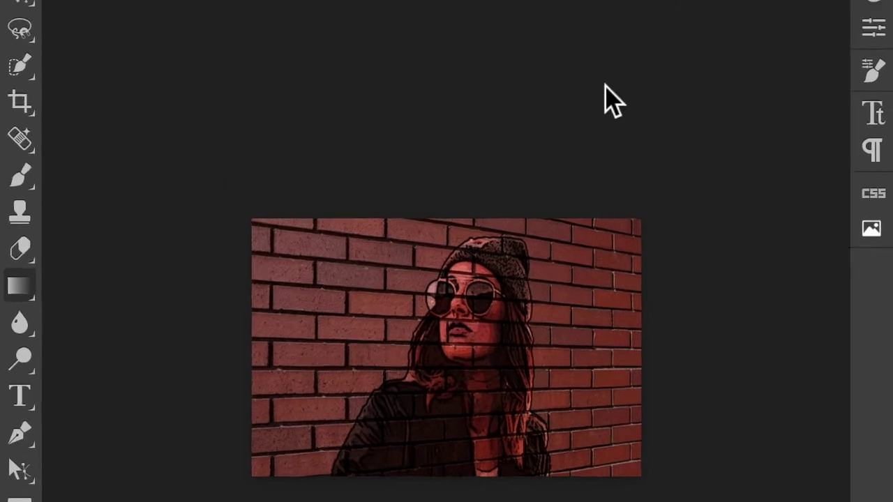
Choose the black-to-white gradient preset for the Gradient tool
left_click(298, 85)
left_click(325, 189)
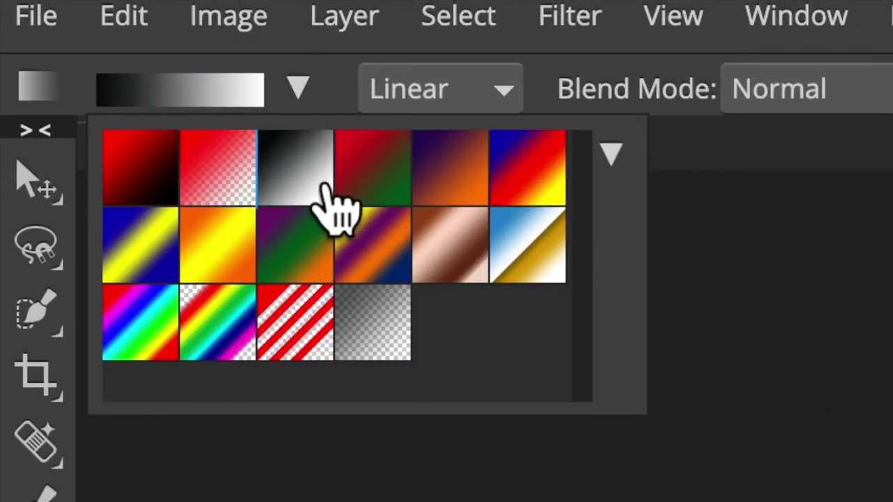
left_click(335, 202)
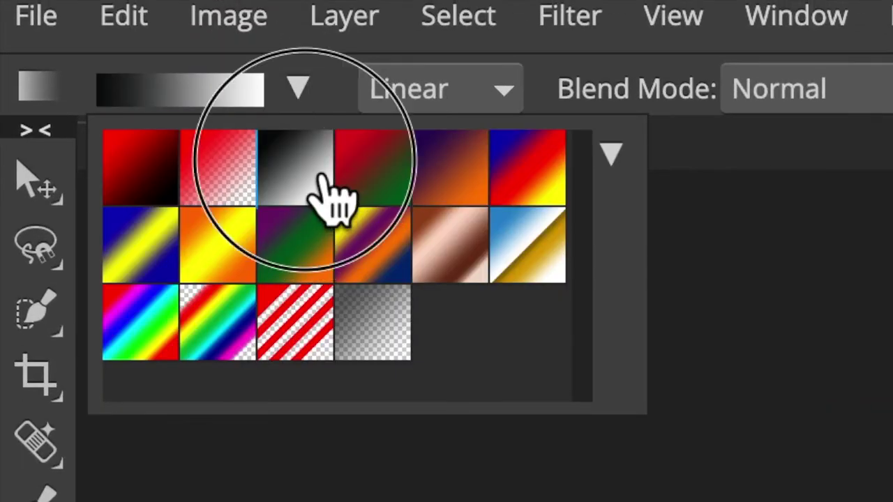
Change the gradient's black color stop to gray with hex value 808080
left_click(180, 90)
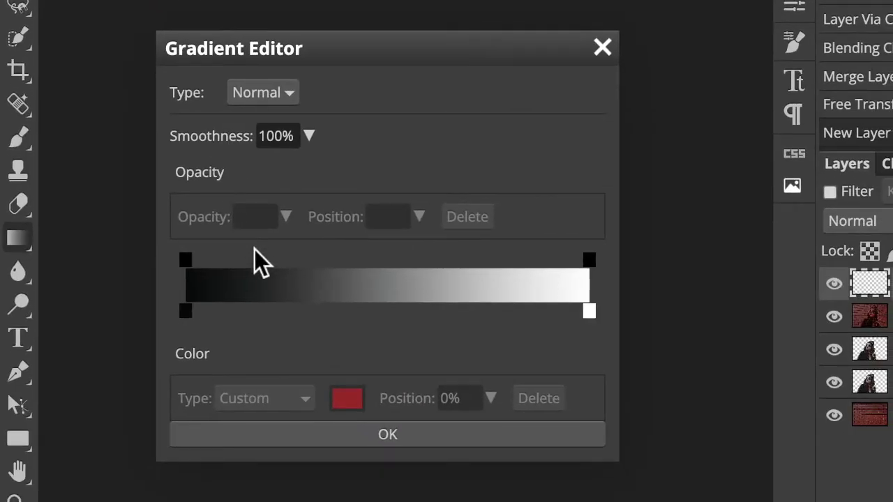
left_click(186, 311)
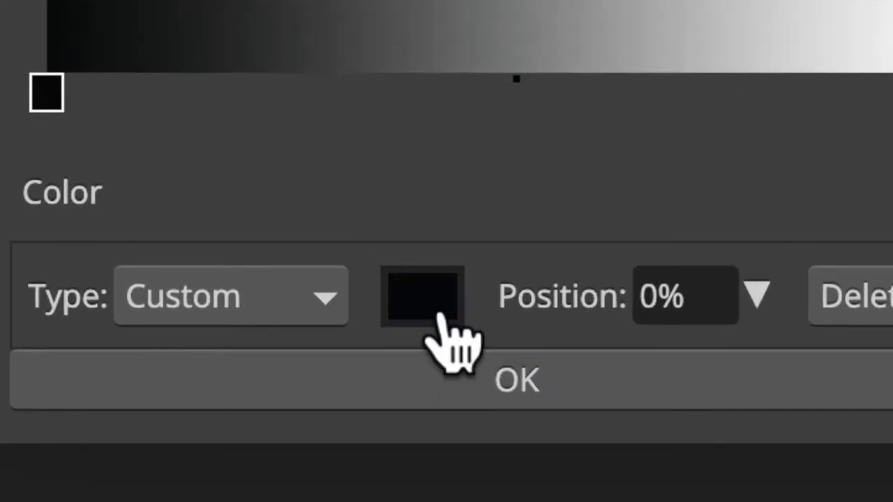
left_click(348, 402)
left_click(878, 2)
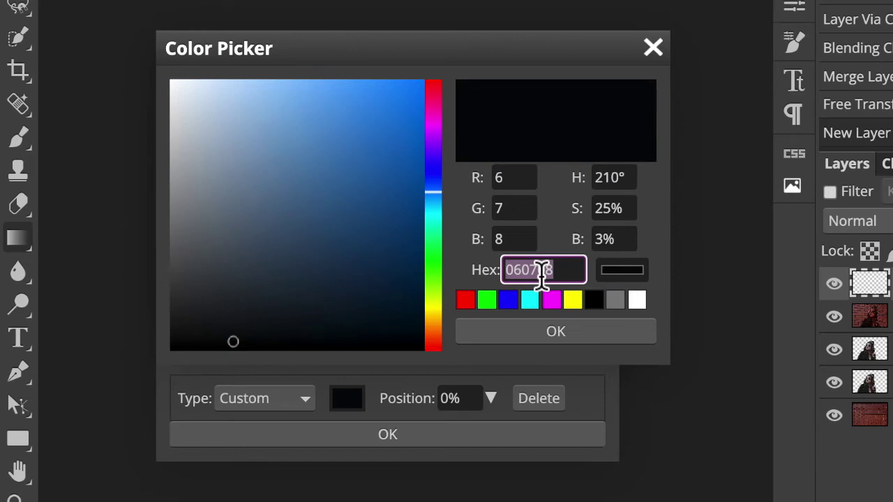
type("8080")
type("80")
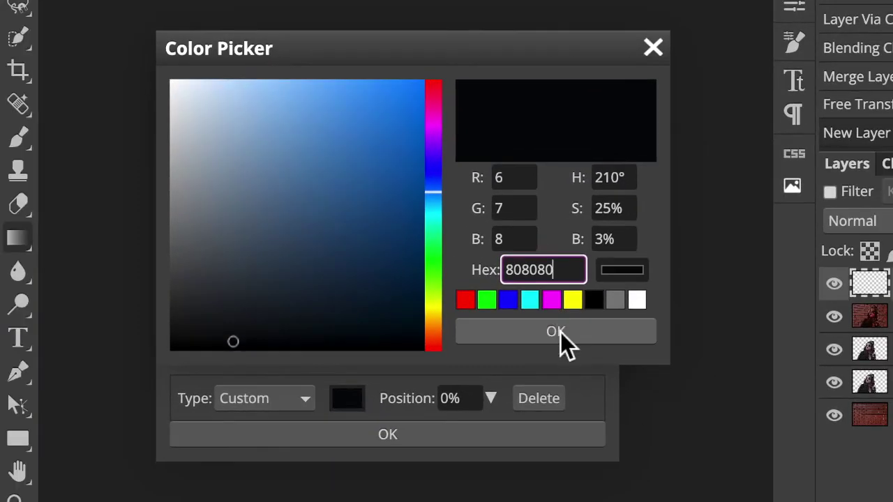
left_click(561, 332)
left_click(381, 440)
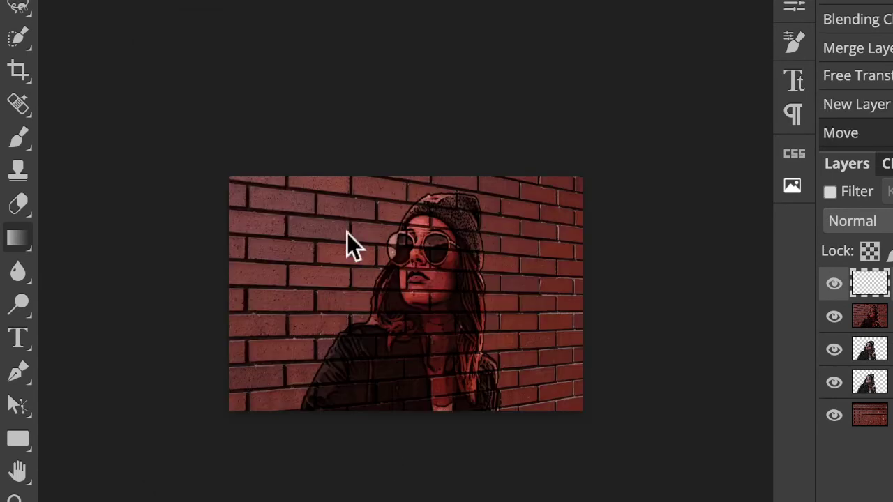
Fit the image to the window and draw the gradient across the empty layer, from gray at the image's right edge to white leftward
left_click(17, 239)
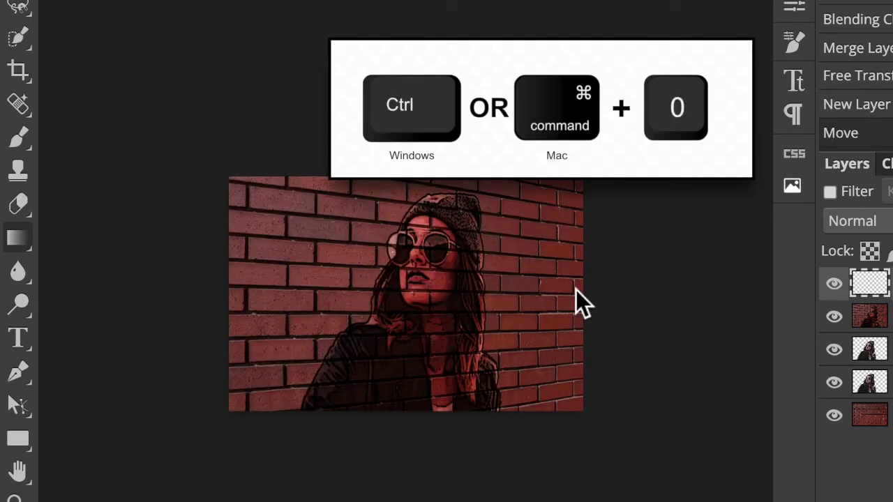
key("ctrl+0")
left_click_drag(667, 293, 390, 293)
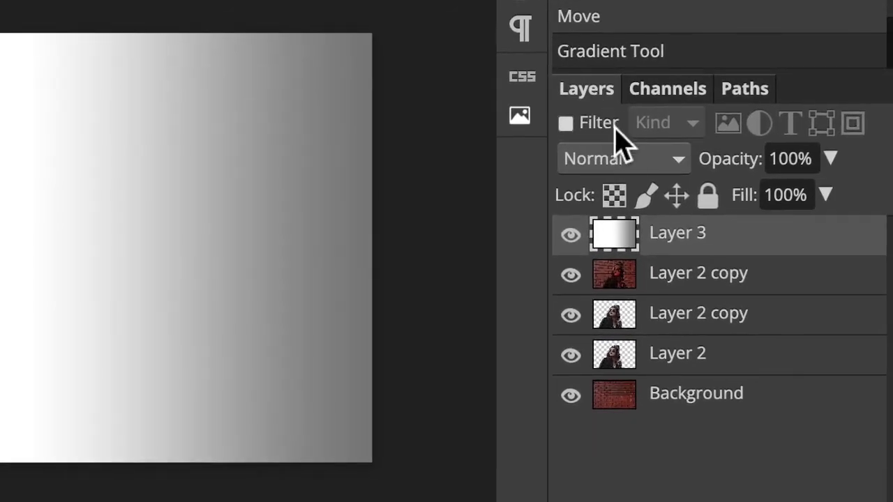
Set the gradient layer's blend mode to Linear Burn and lower its opacity to soften the shadow
left_click(889, 231)
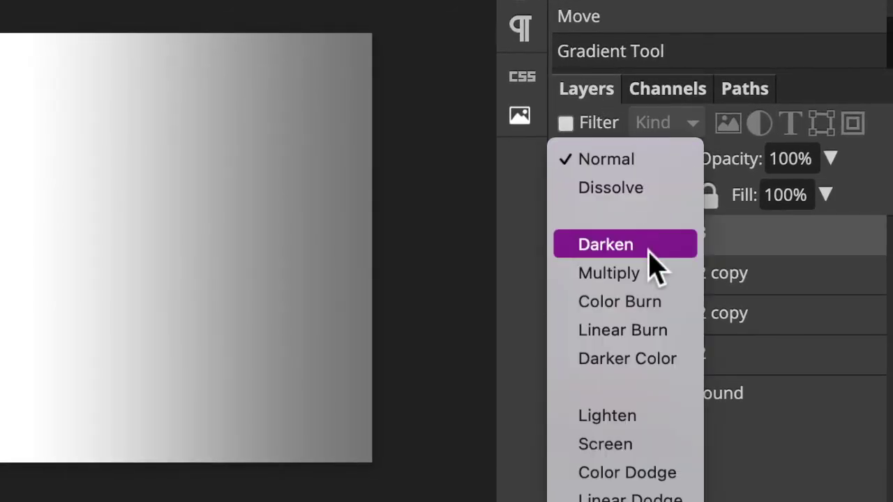
left_click(654, 335)
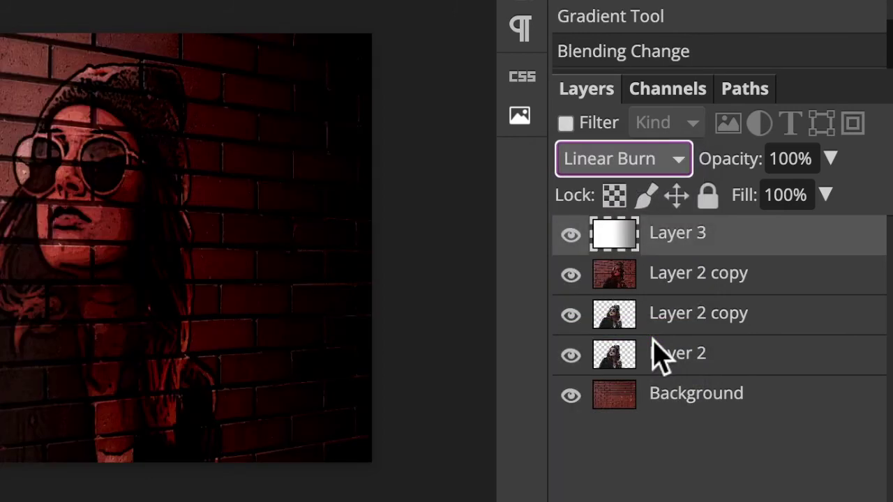
left_click(829, 160)
left_click_drag(832, 198, 763, 201)
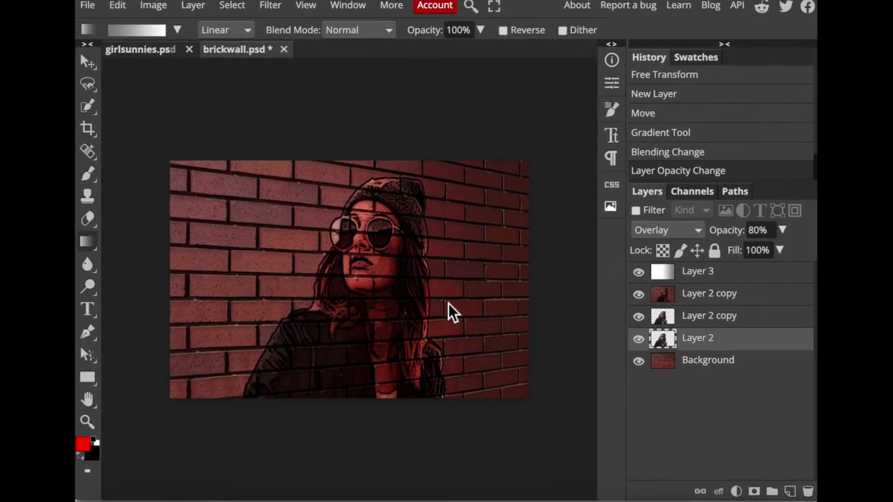
Save the brick wall document as a PSD file
left_click(90, 7)
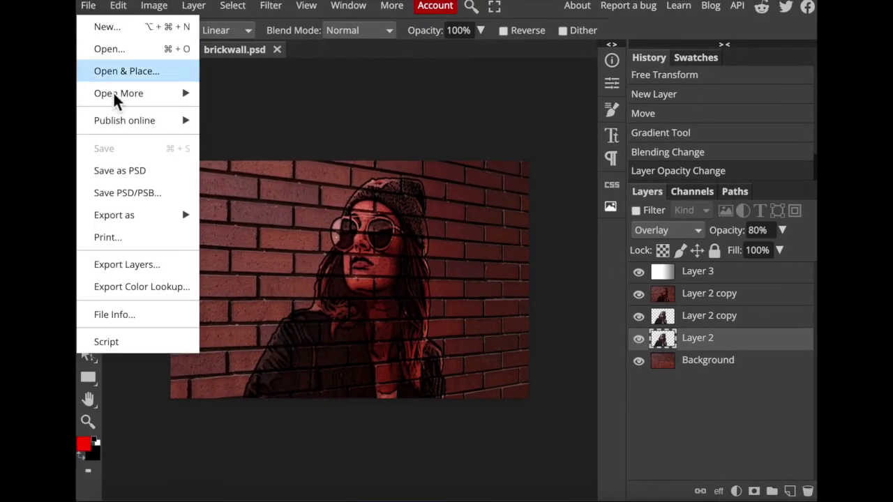
left_click(138, 173)
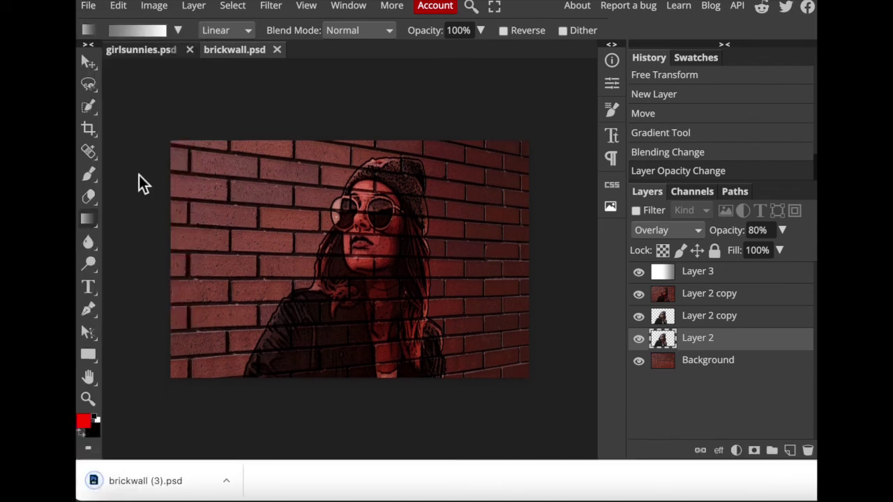
Export the image as a JPG at 100% quality and open the downloaded brickwall.jpg
left_click(90, 6)
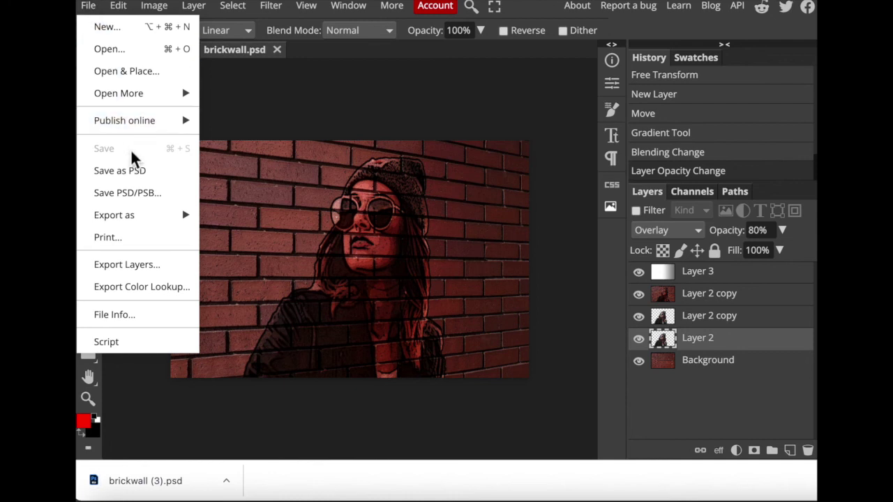
mouse_move(145, 220)
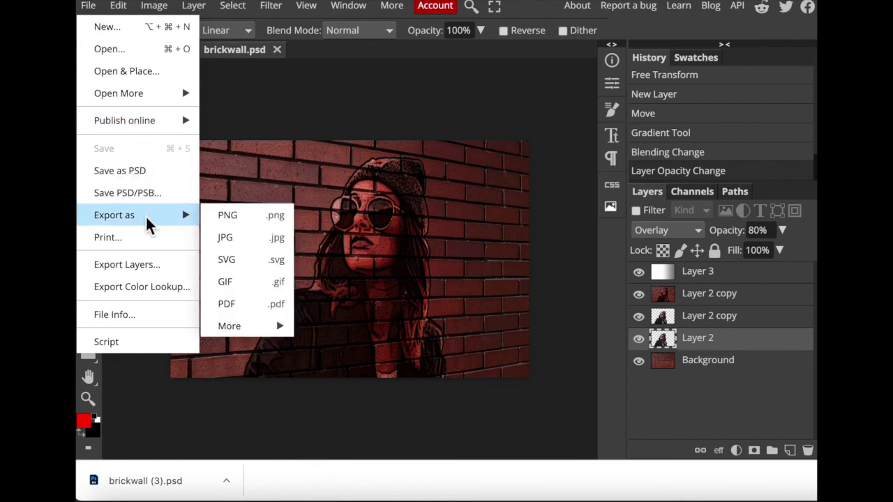
left_click(237, 241)
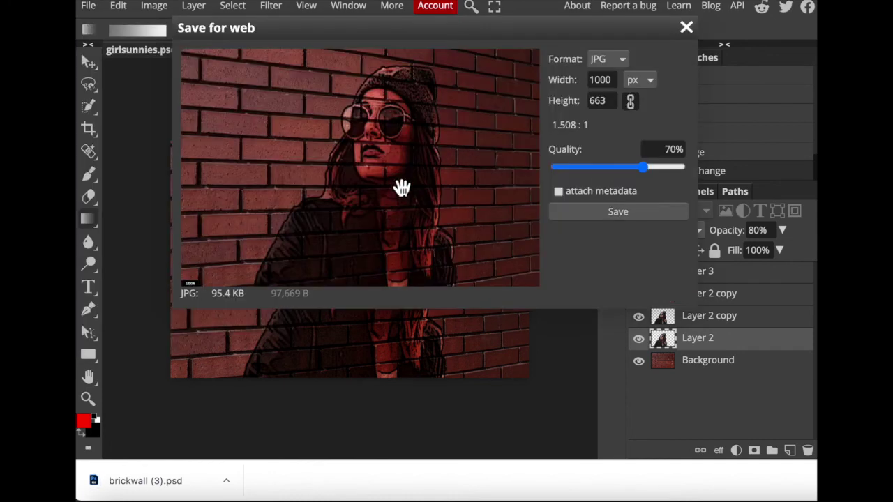
left_click_drag(679, 174, 694, 175)
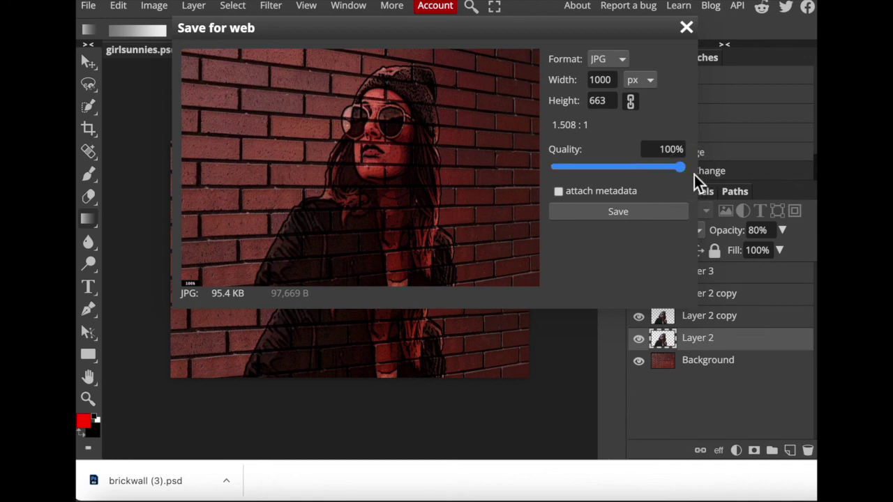
left_click(657, 216)
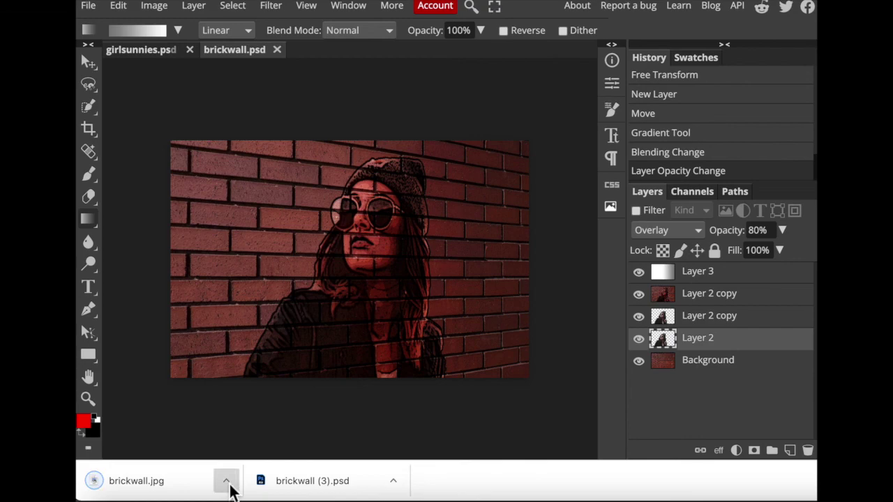
left_click(226, 481)
left_click(279, 420)
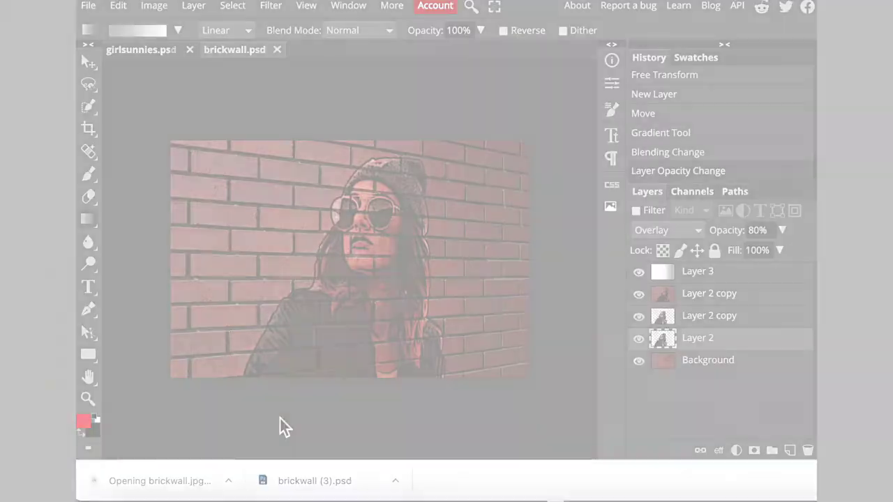